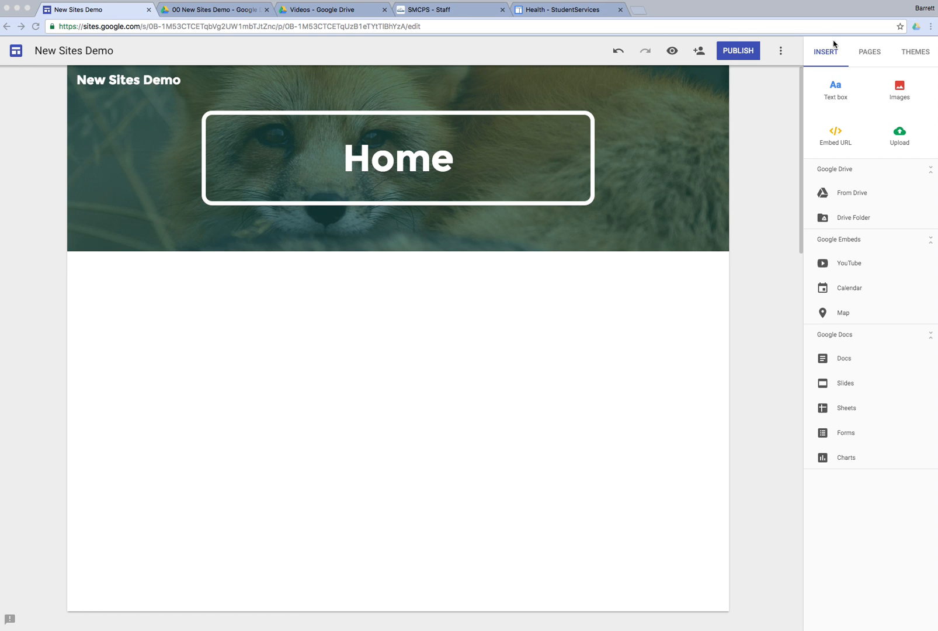
Start inserting a YouTube video and browse the account's uploaded videos in the file picker
click(828, 55)
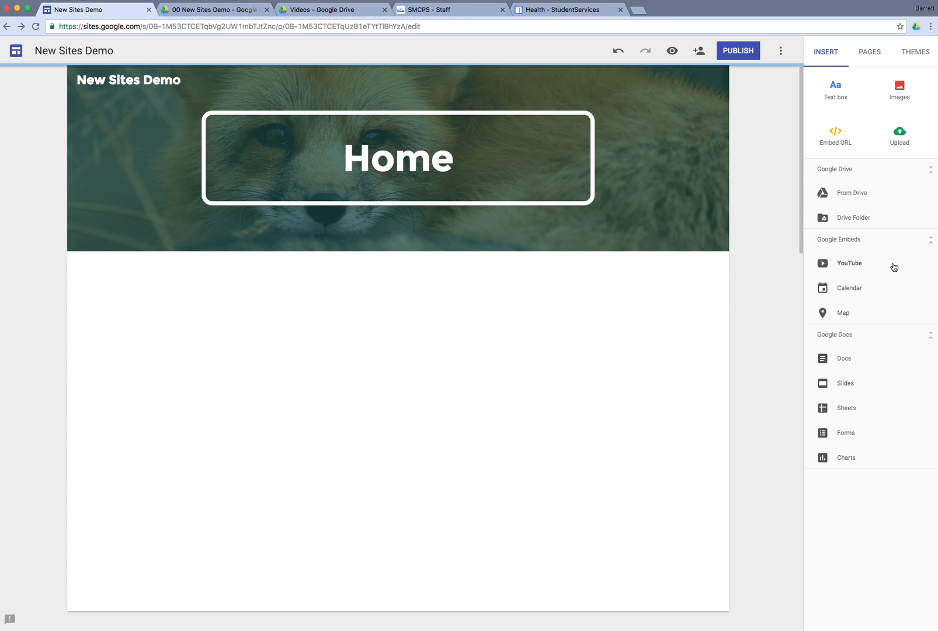
click(850, 267)
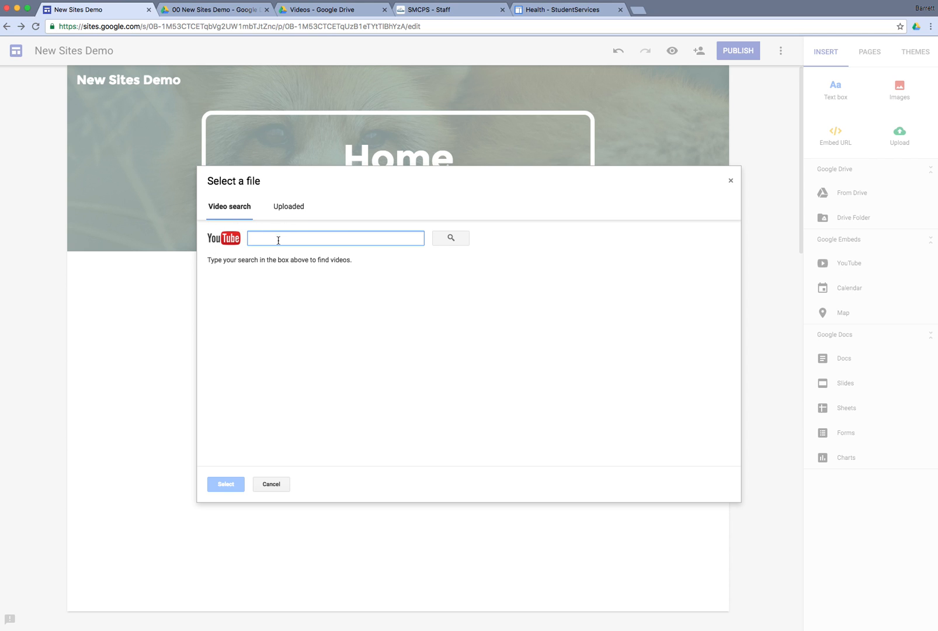
click(297, 209)
click(236, 208)
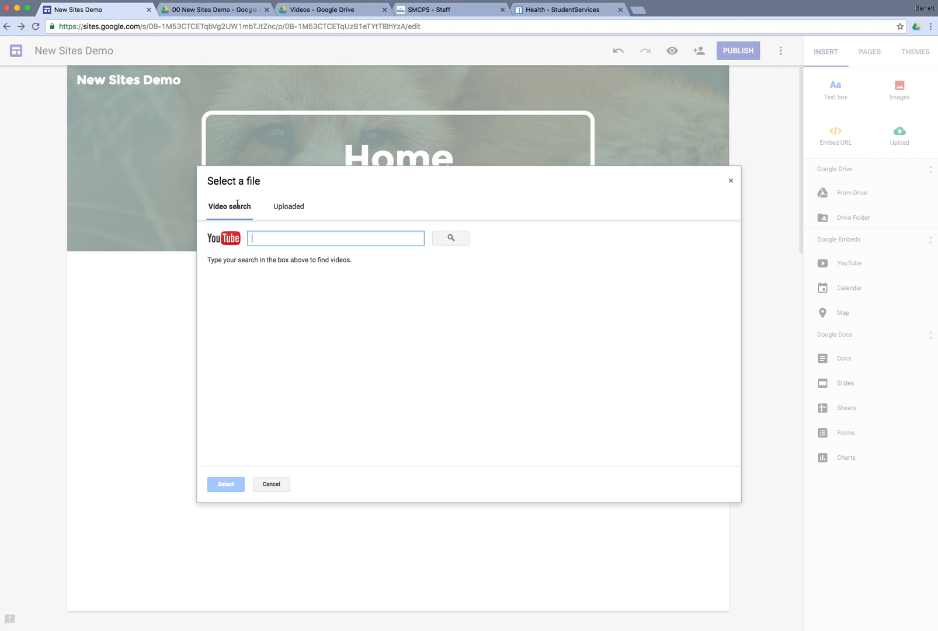
click(297, 205)
click(252, 214)
click(286, 211)
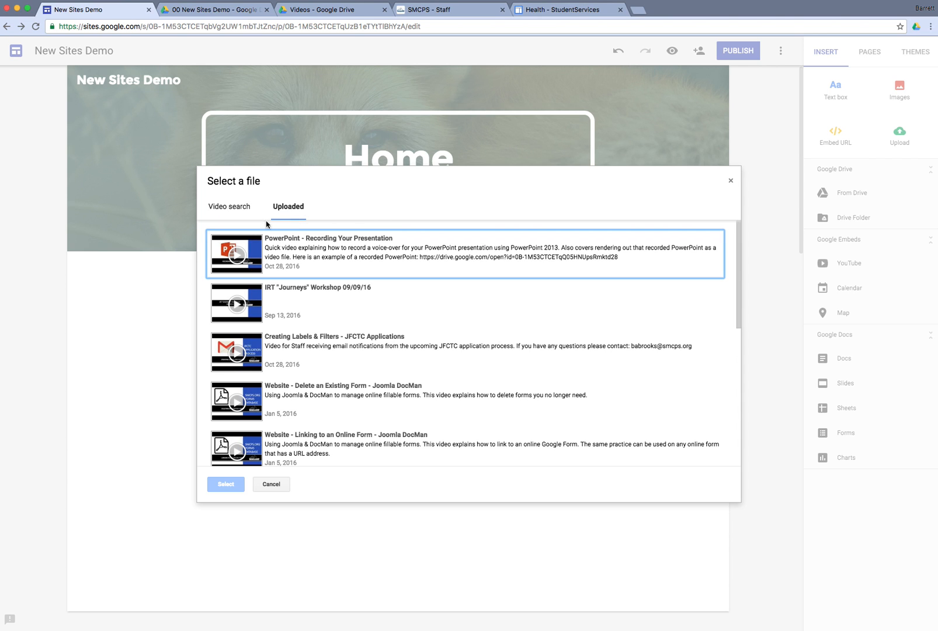
scroll(312, 360, down, 2)
scroll(321, 360, down, 6)
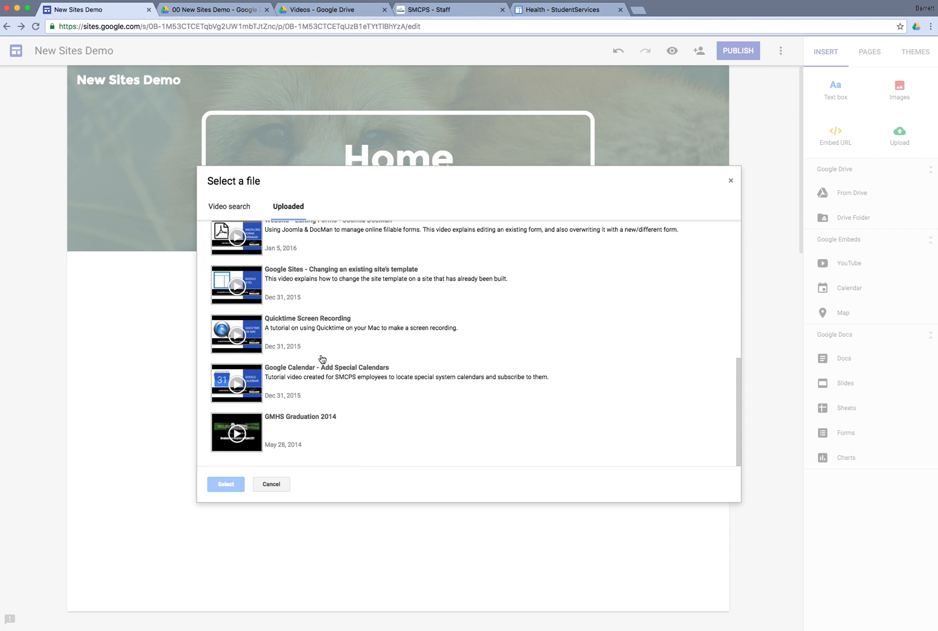
scroll(330, 356, up, 8)
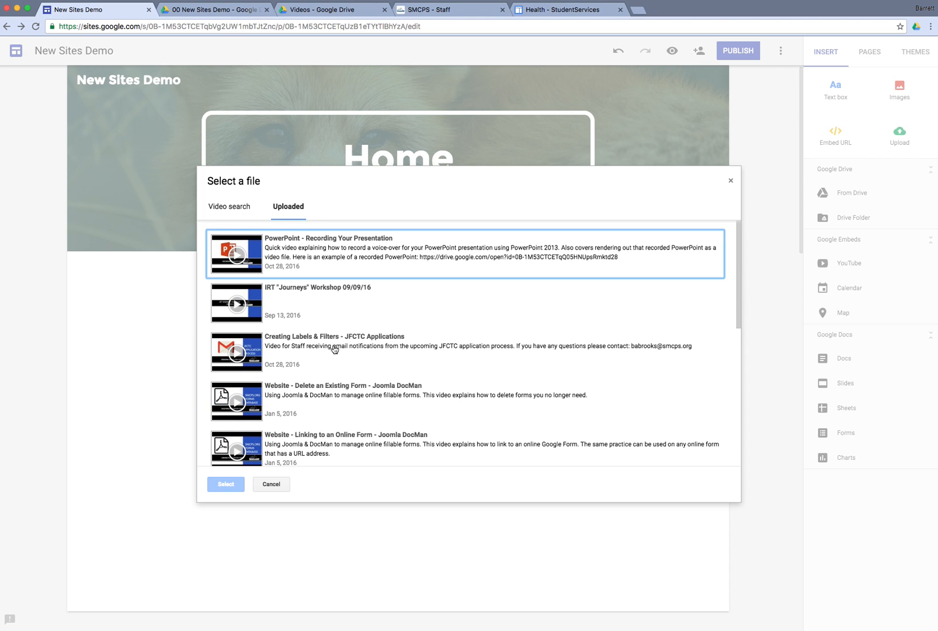
Search YouTube for "smcps first day" and insert "Welcome Back - 2016 School Year Full Video" on the Home page
click(242, 211)
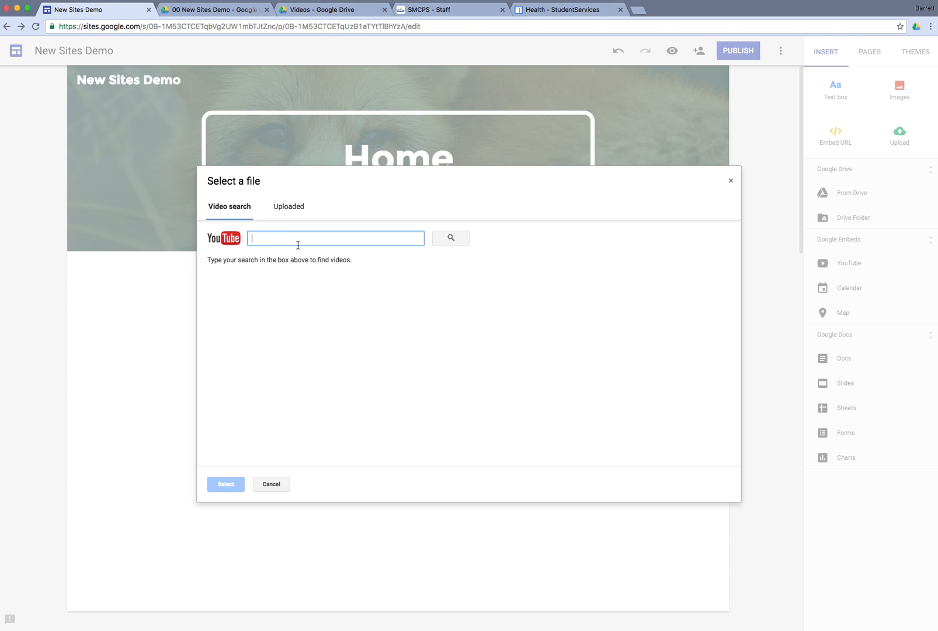
text(smcps first day)
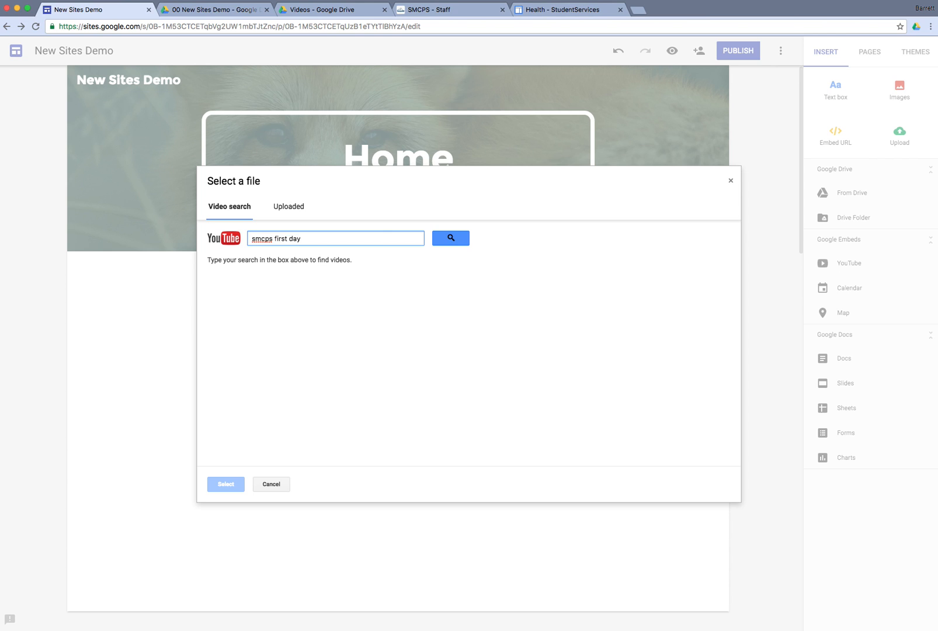
click(451, 237)
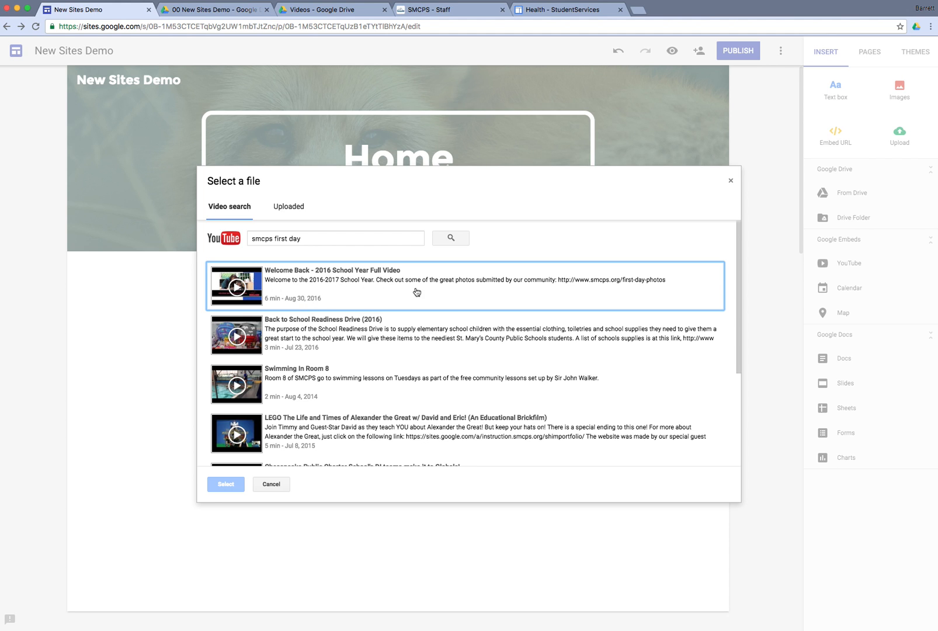
click(295, 281)
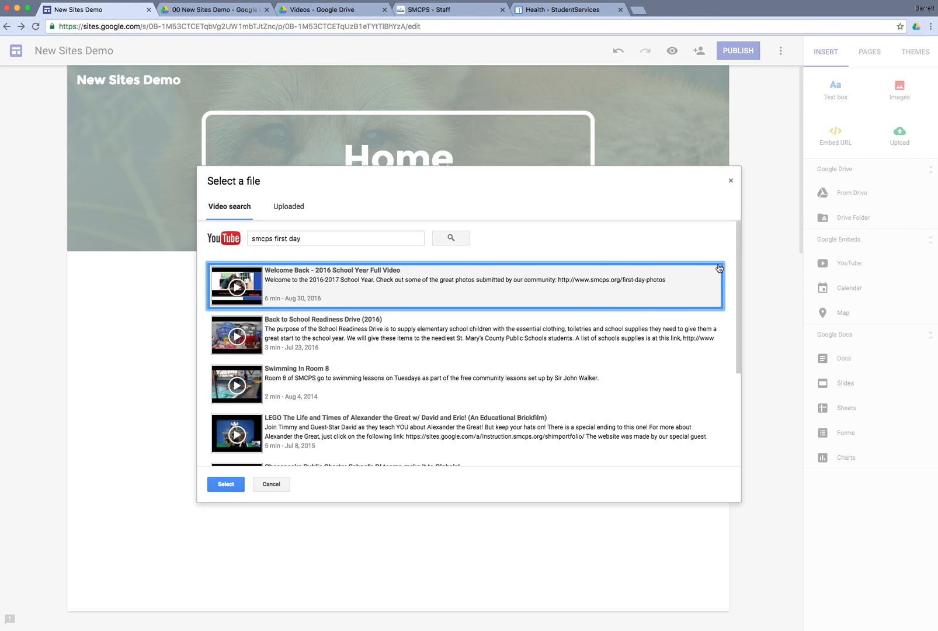
click(226, 486)
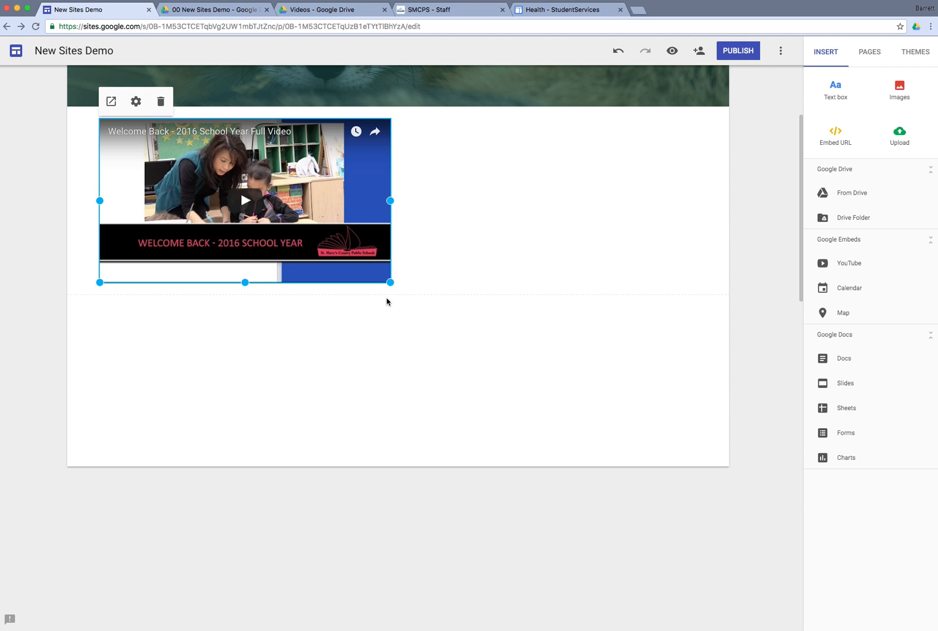
Enlarge the embedded video so it spans about half of the page width
drag(391, 201, 340, 200)
drag(340, 282, 443, 350)
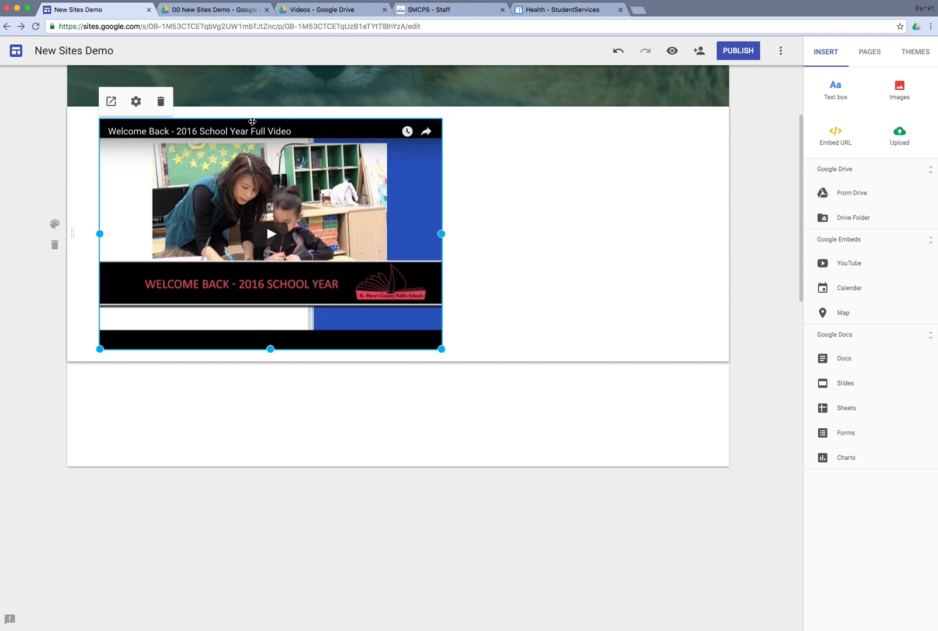
Add a text box reading "words" to the page
click(833, 97)
text(words)
click(447, 184)
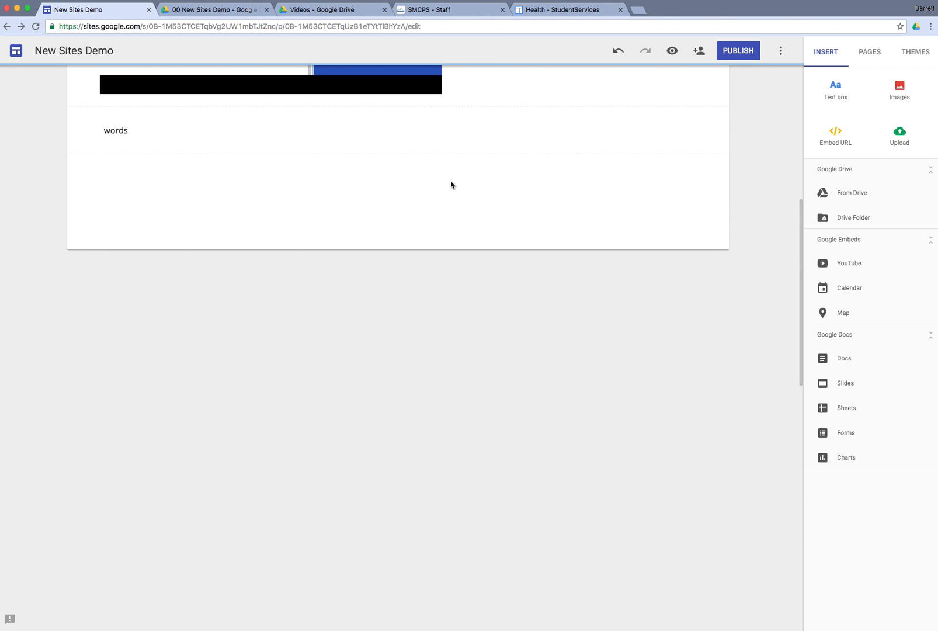
Place the "words" text beside the video in the same section and widen the video up to the text
scroll(462, 237, up, 5)
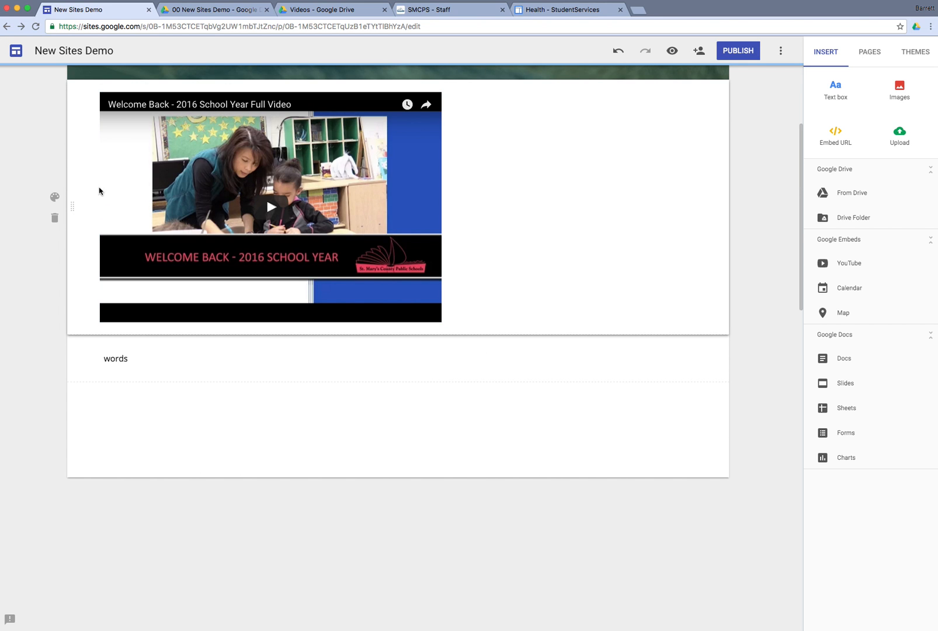
click(133, 185)
drag(163, 167, 321, 342)
drag(237, 207, 497, 236)
drag(406, 232, 407, 233)
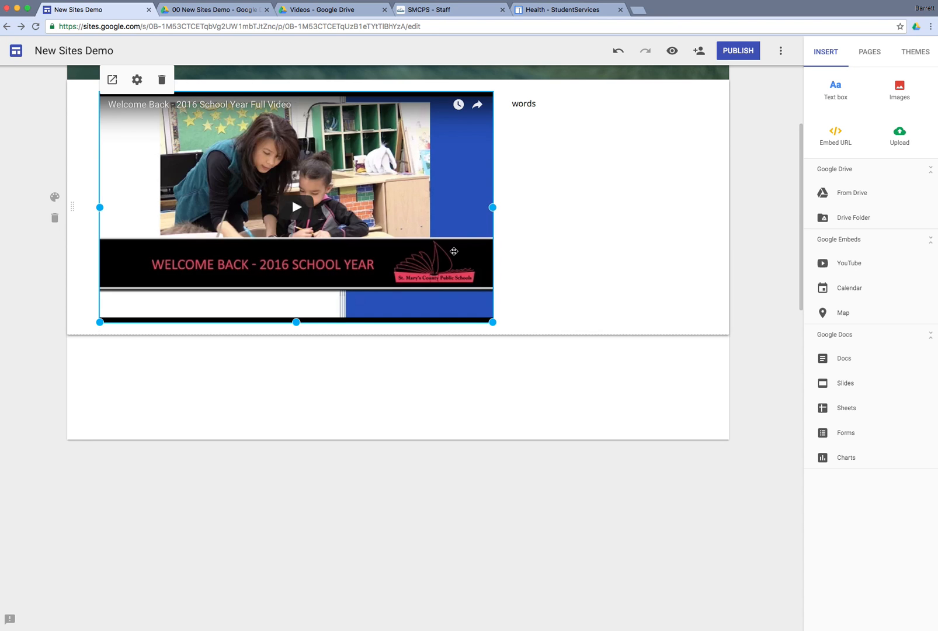
Review the embedded video's hide-controls and progress bar color options, keeping Normal (fade progress bar) and Red
scroll(479, 351, up, 1)
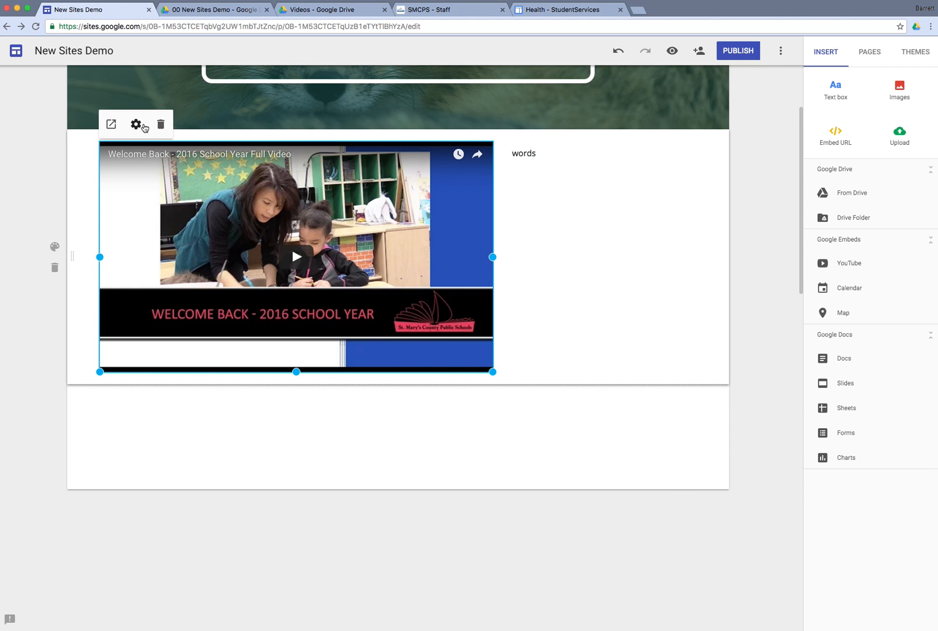
click(136, 125)
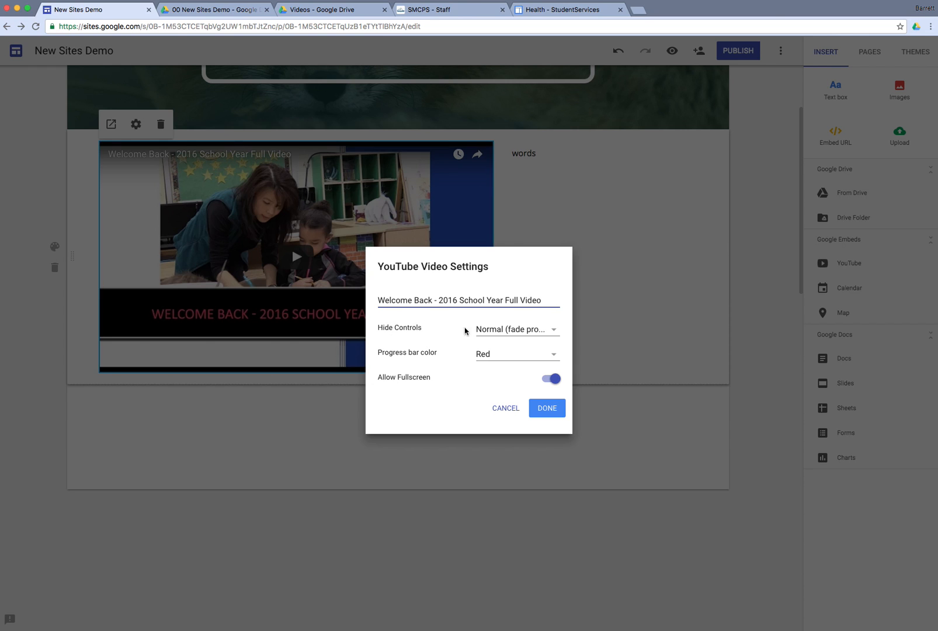
click(507, 330)
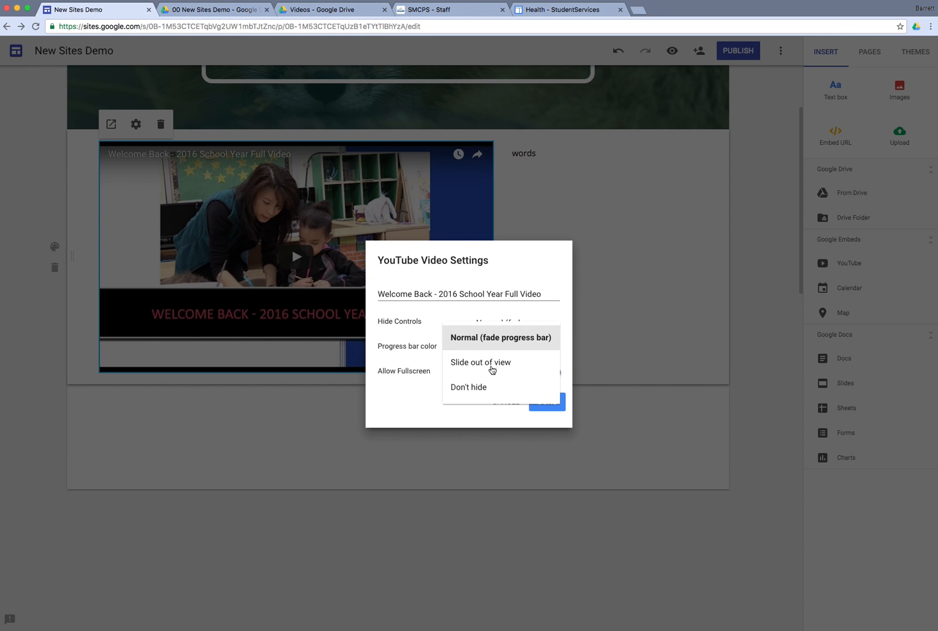
click(432, 325)
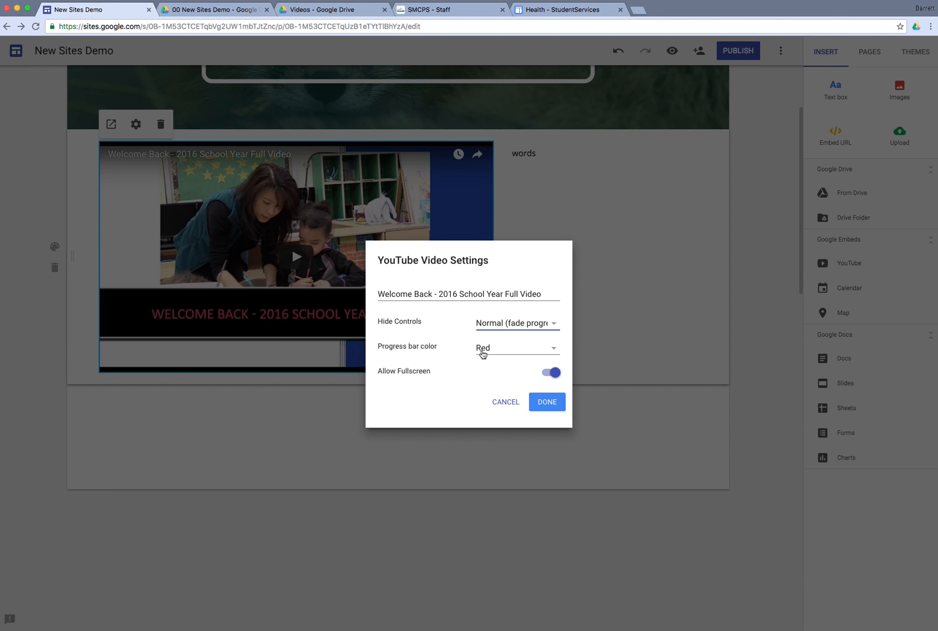
click(483, 354)
click(482, 353)
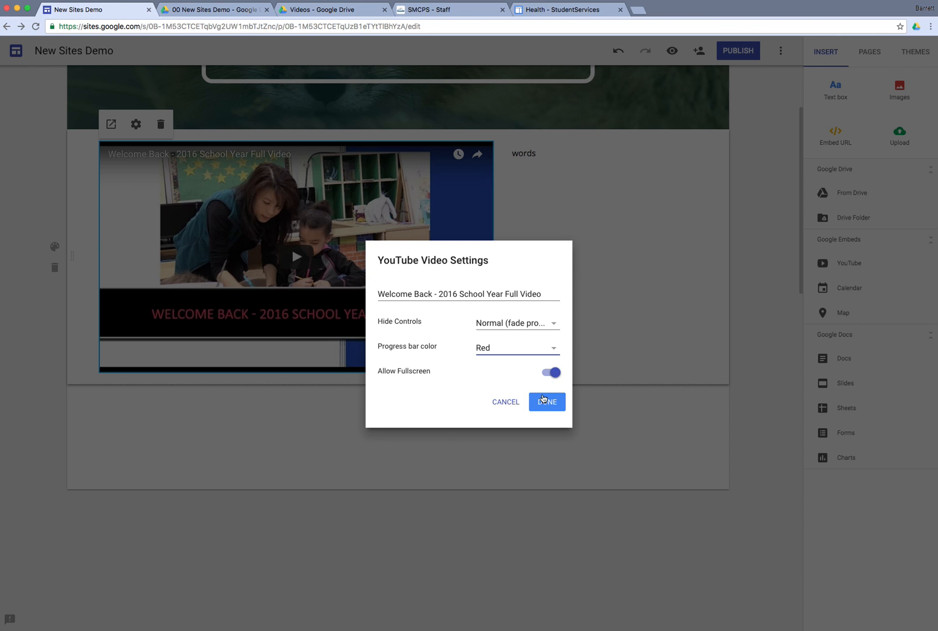
click(543, 400)
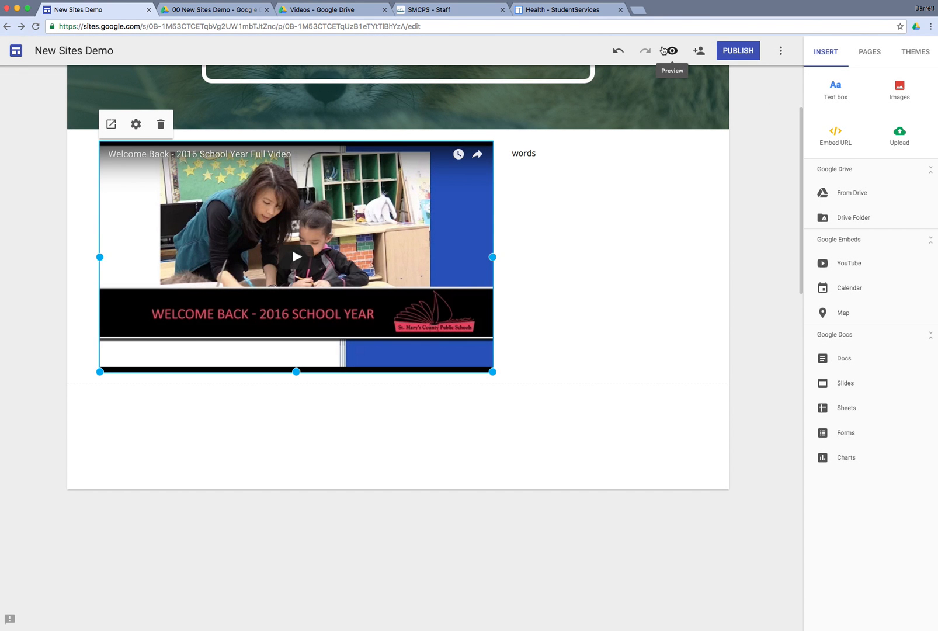
Preview the site, play the embedded video briefly, then open it on YouTube and pause it there
click(663, 50)
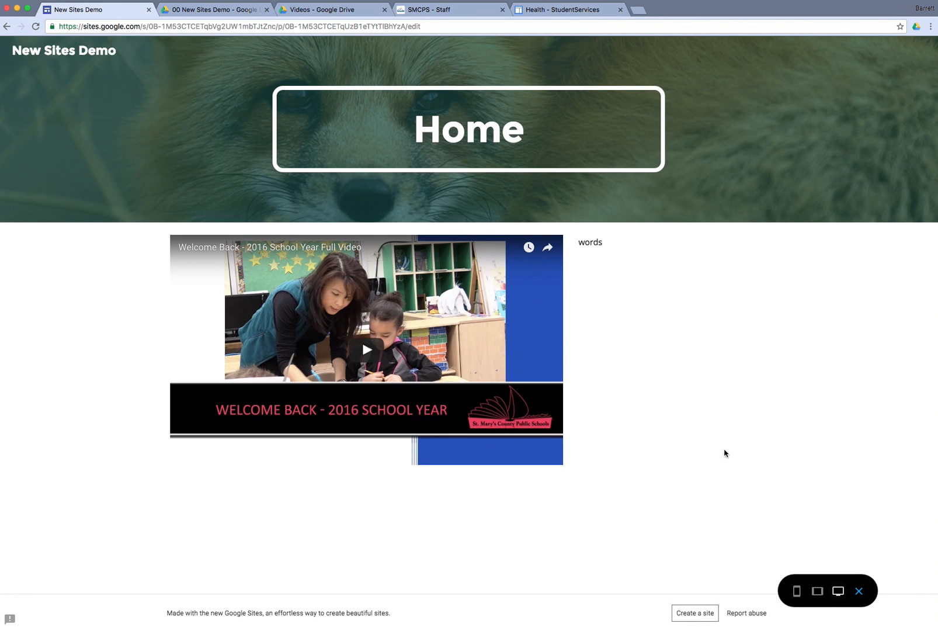
click(362, 361)
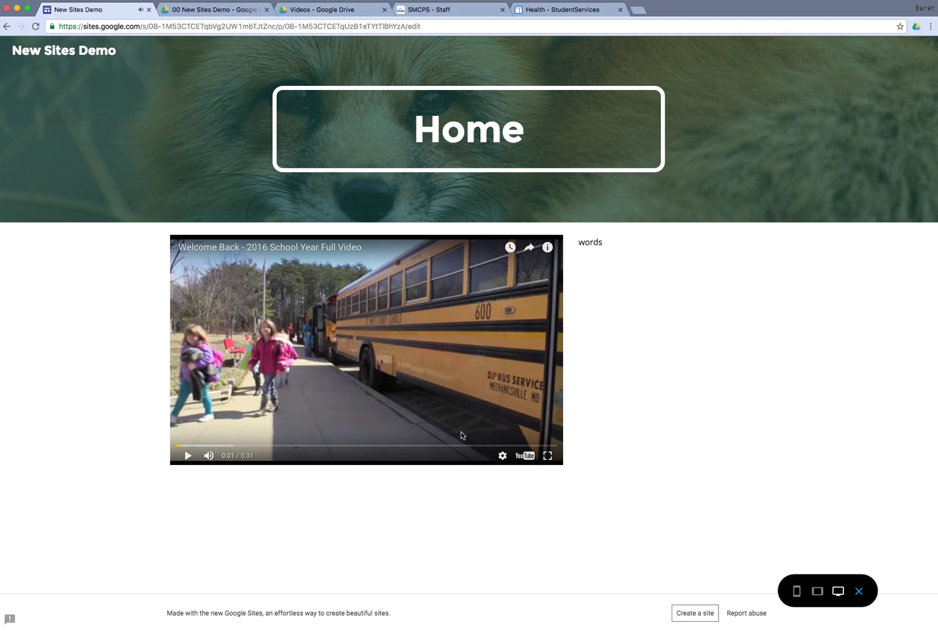
click(528, 457)
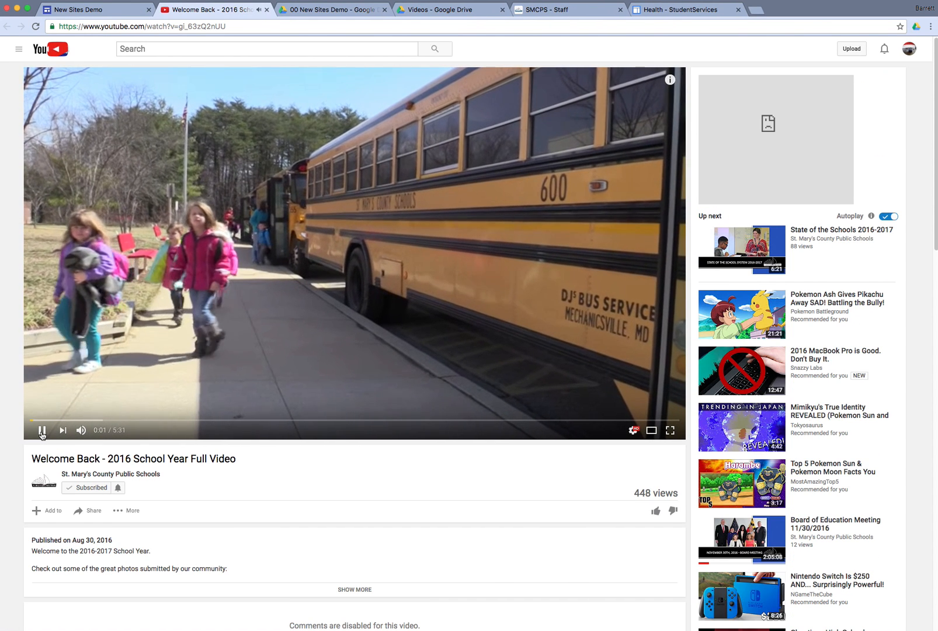
click(42, 430)
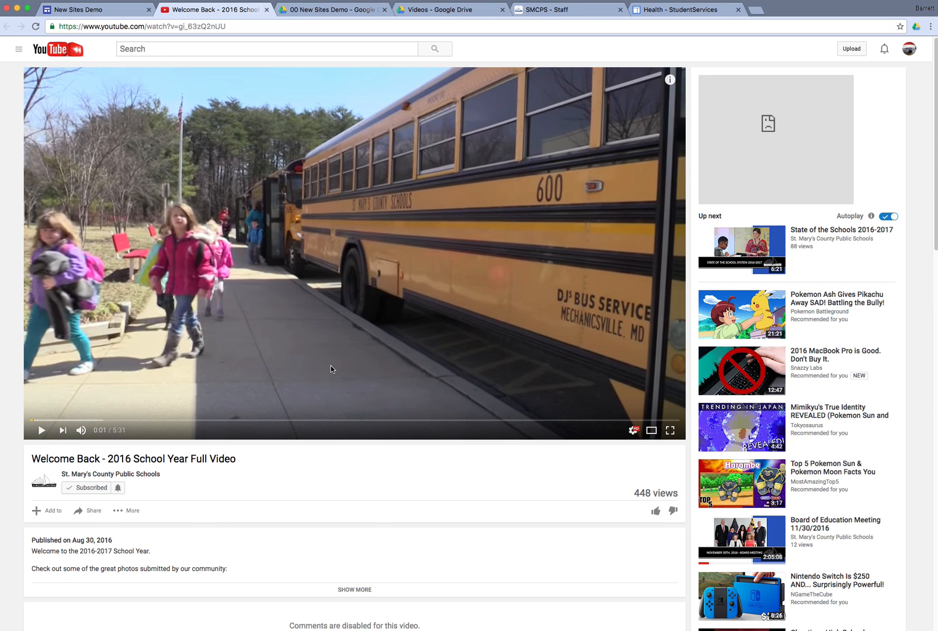
Return to the site preview and check the embedded video's full-screen view and playback settings
click(88, 10)
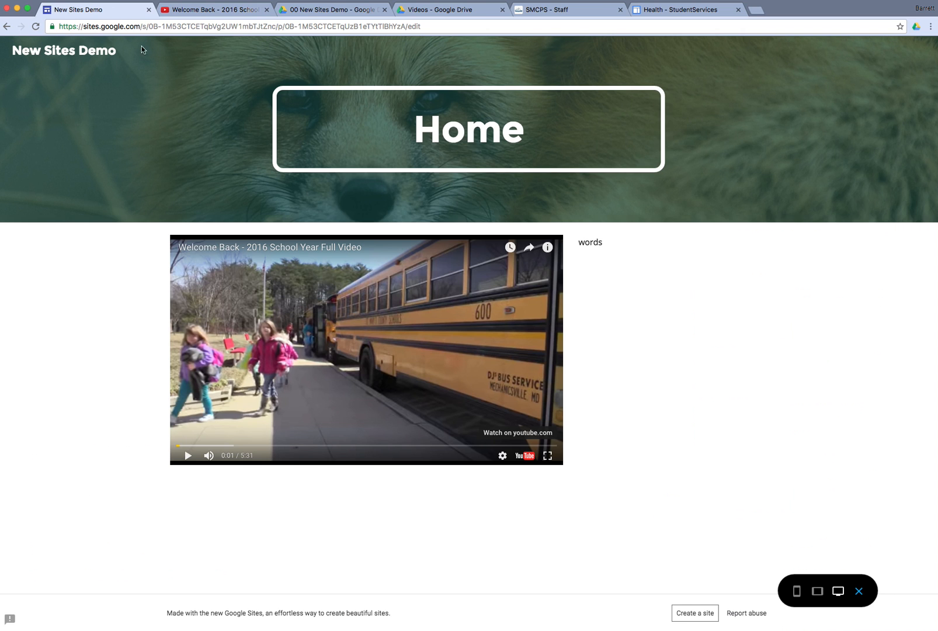
click(548, 456)
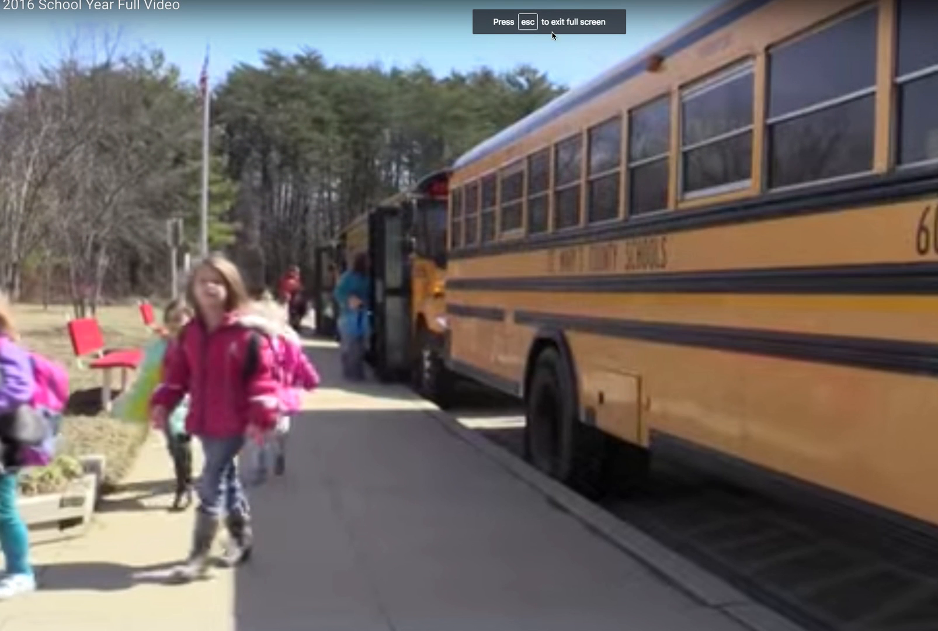
key(Escape)
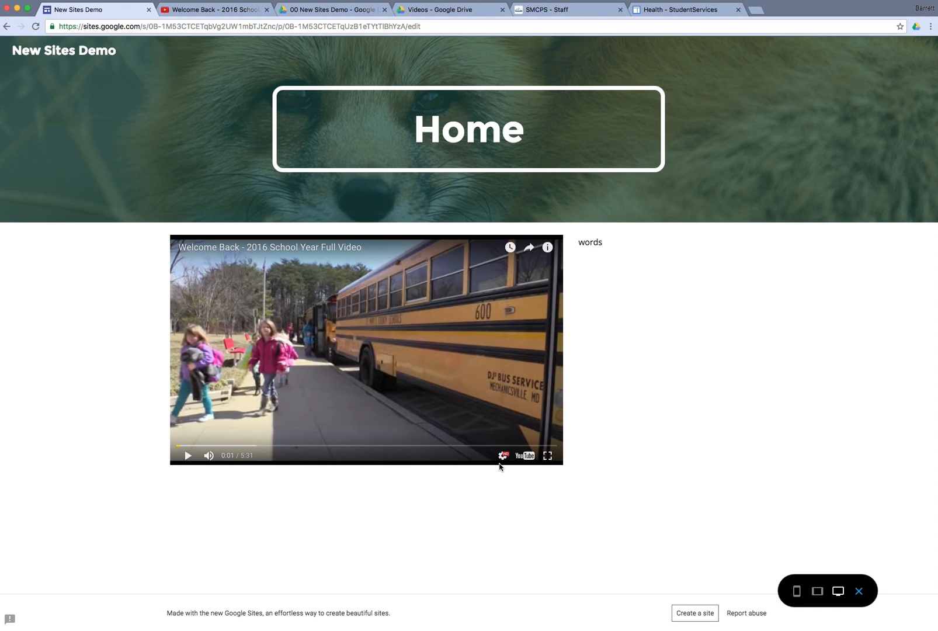
click(504, 456)
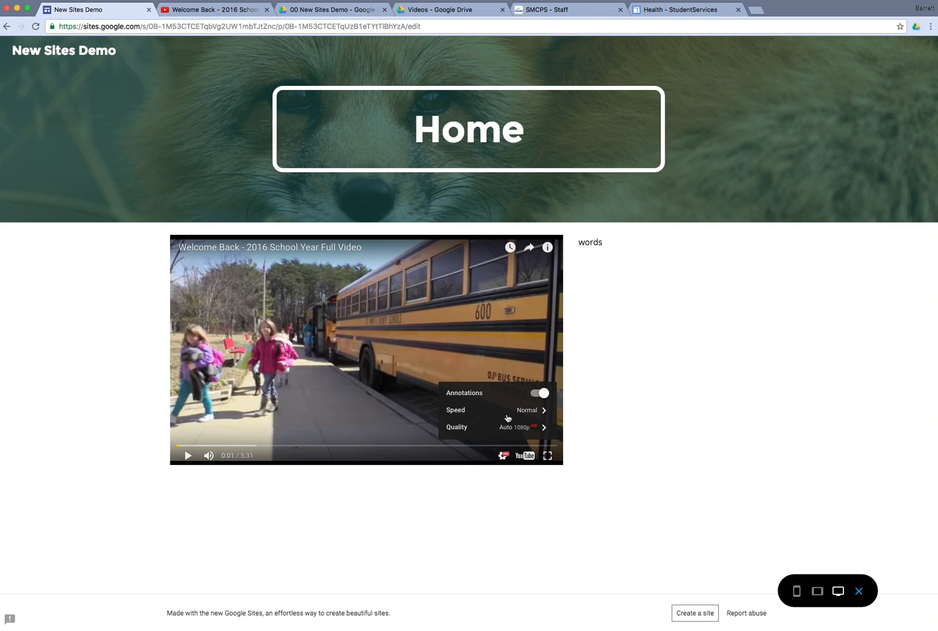
click(519, 491)
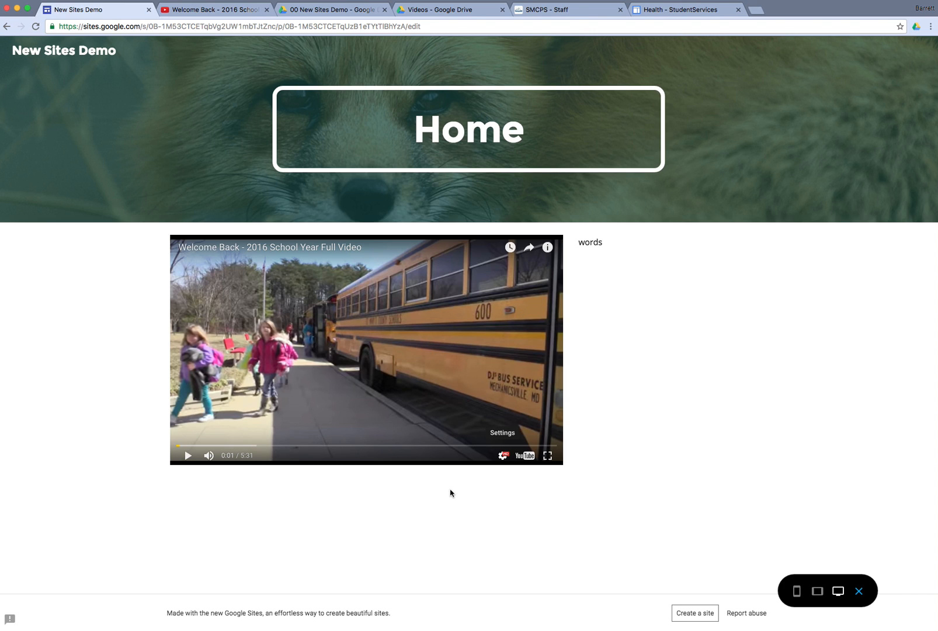
Check the page preview at tablet and phone sizes, then return to editing
click(818, 592)
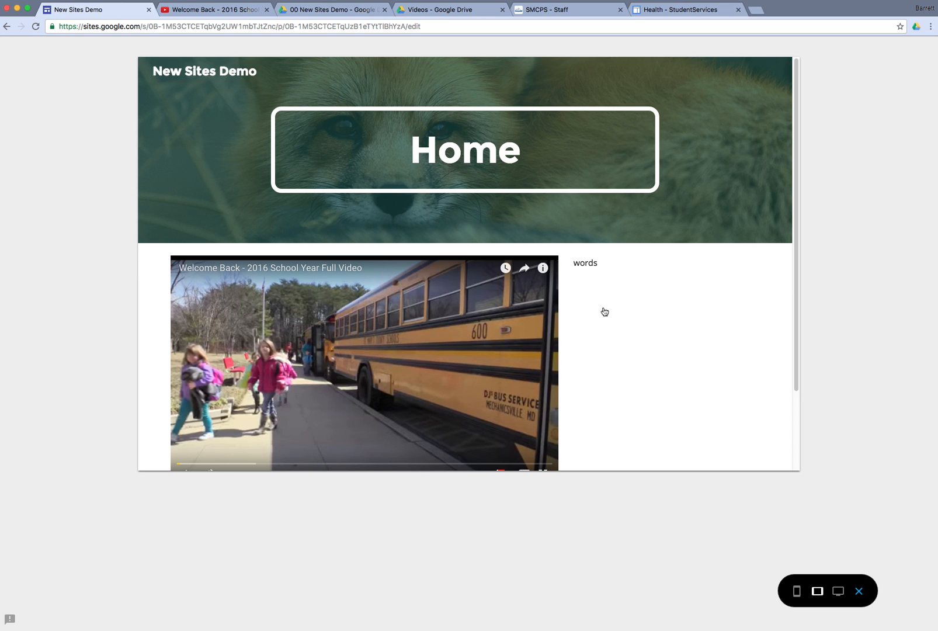
click(797, 591)
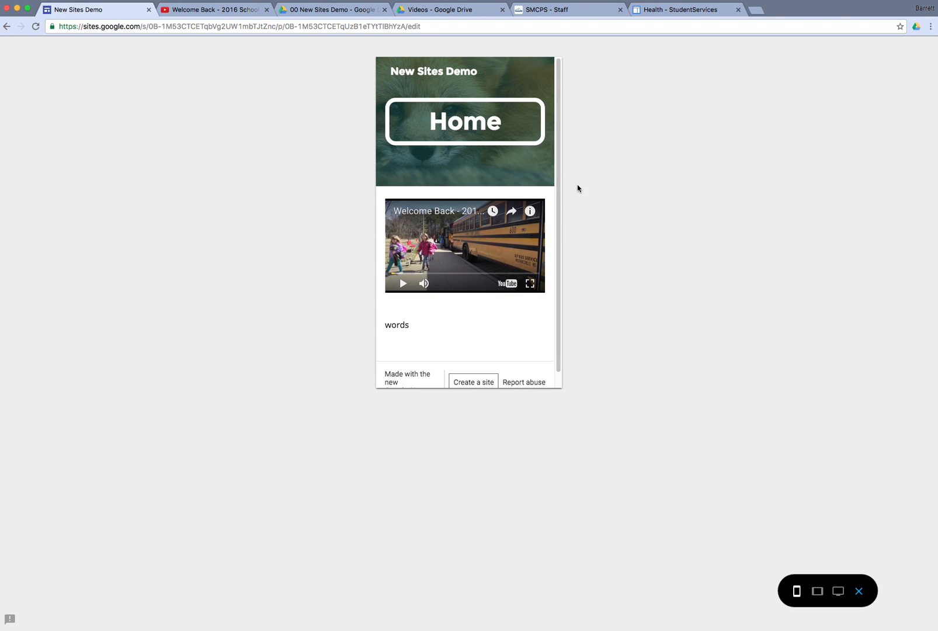
click(861, 592)
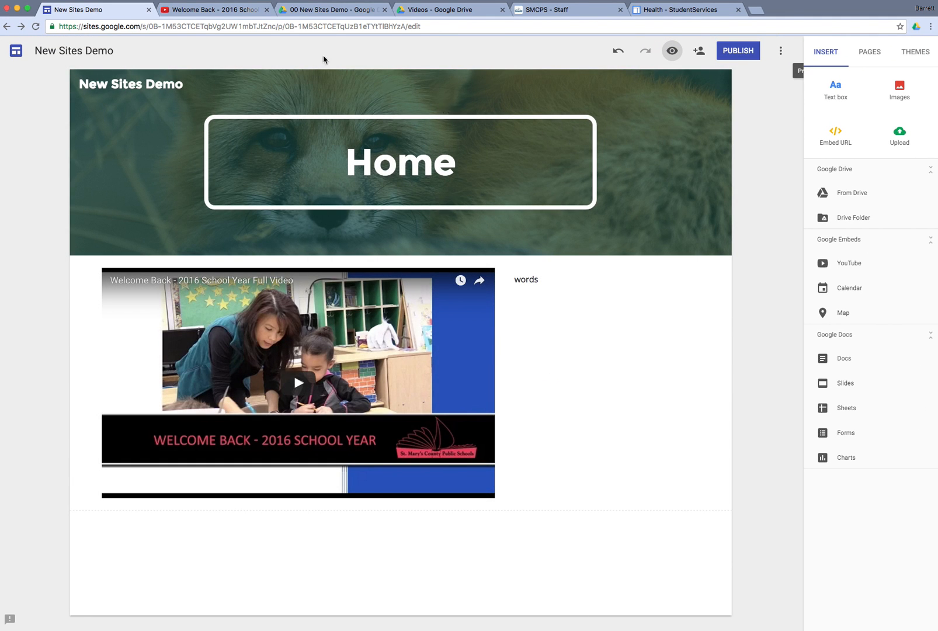
Switch to YouTube and copy the web address of the "Welcome Back - 2016 School Year Full Video" page
click(217, 11)
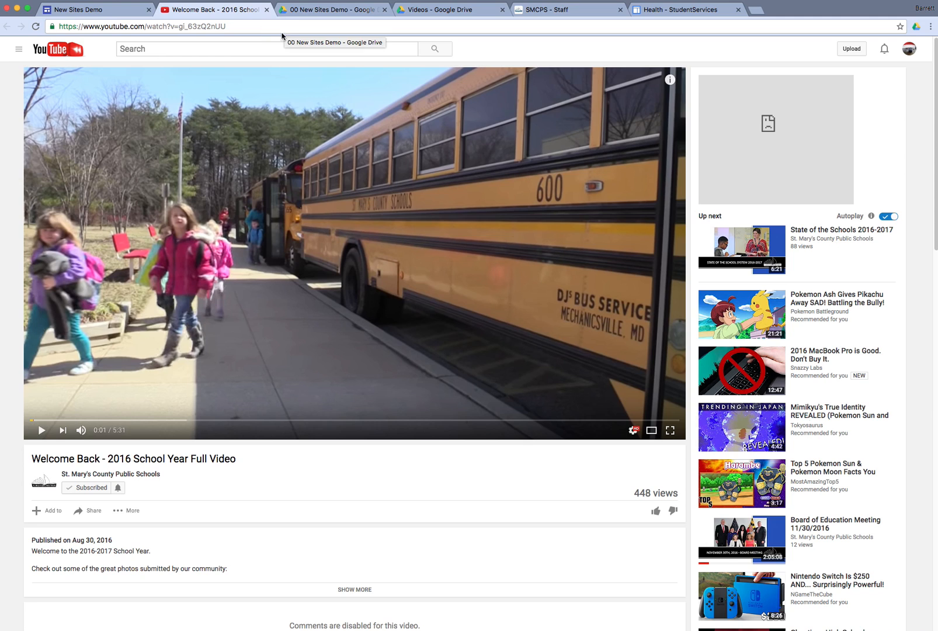
click(198, 26)
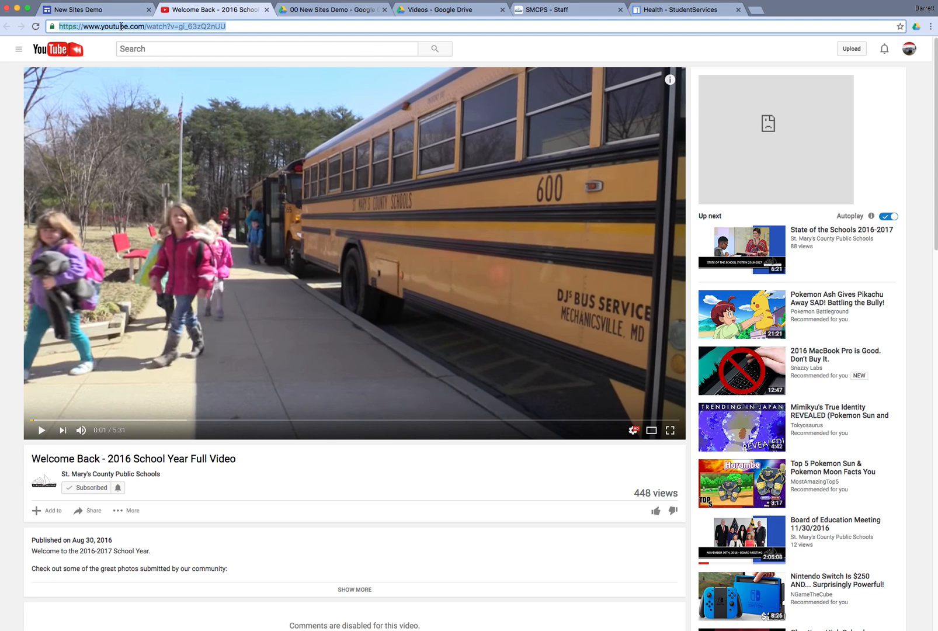
right_click(182, 26)
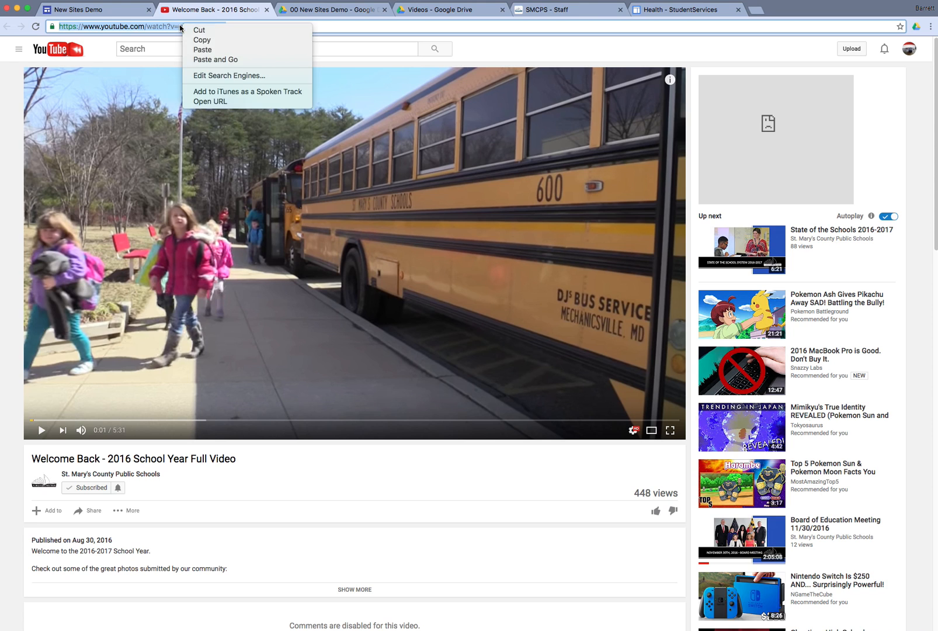
click(210, 40)
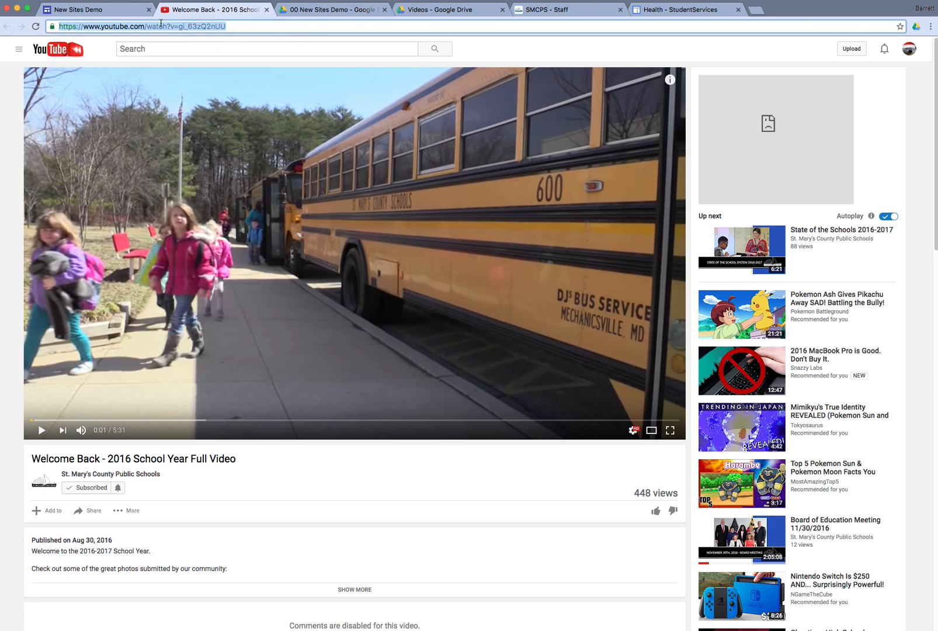
Return to the site, insert a second copy of the video by searching for its copied YouTube address, and delete that duplicate
click(121, 12)
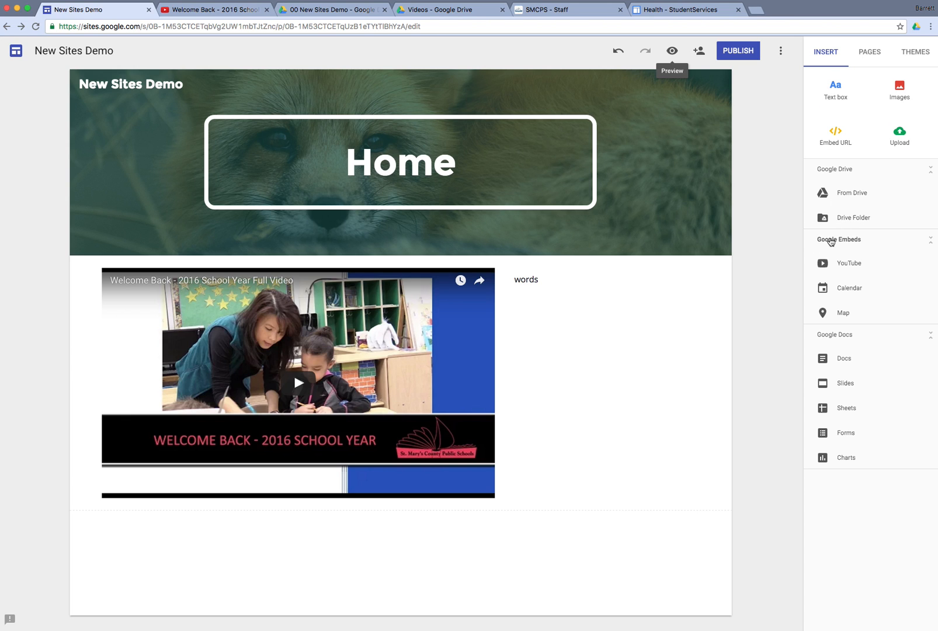
click(851, 264)
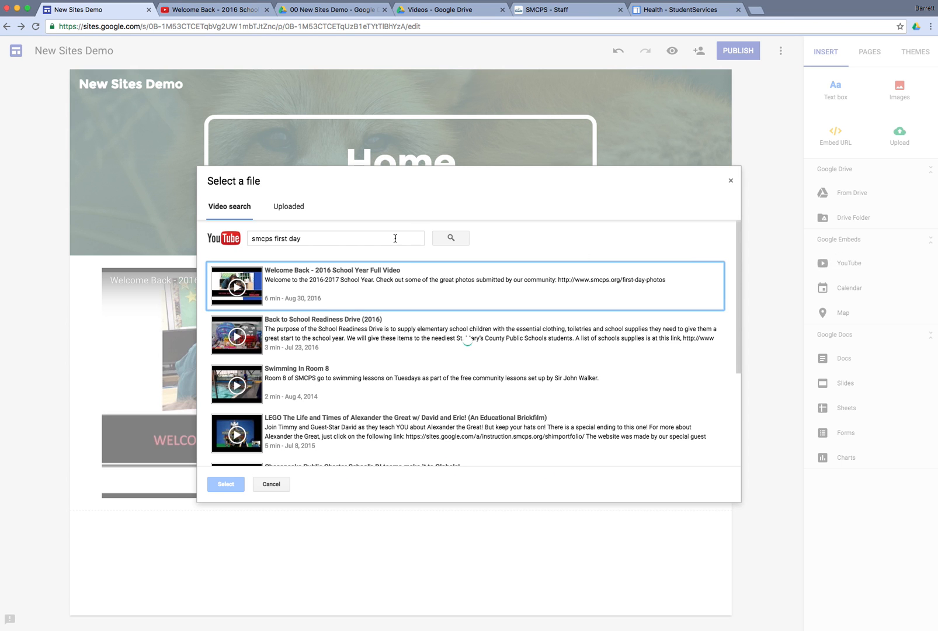
drag(346, 238, 247, 239)
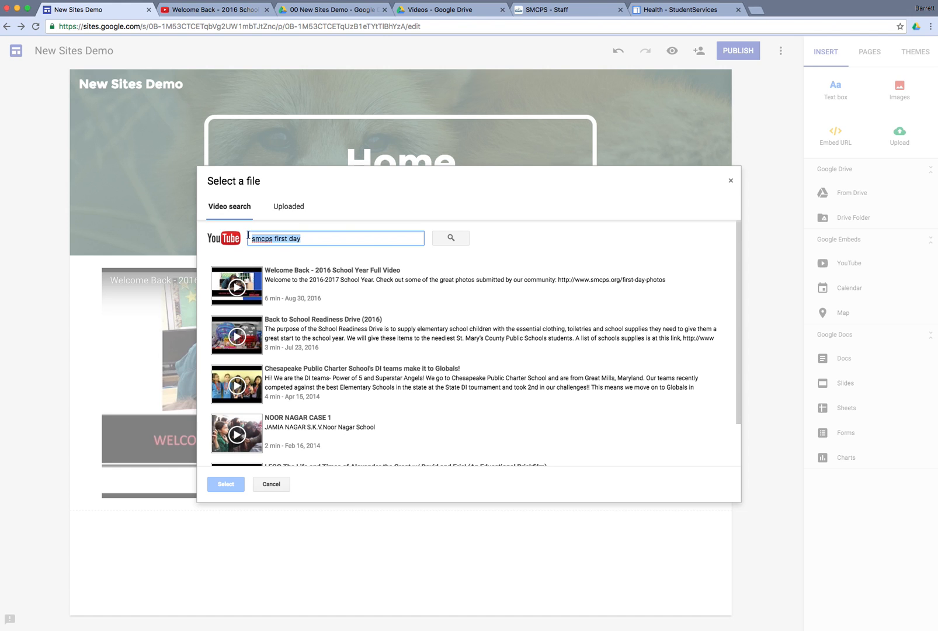
key(super+v)
click(451, 238)
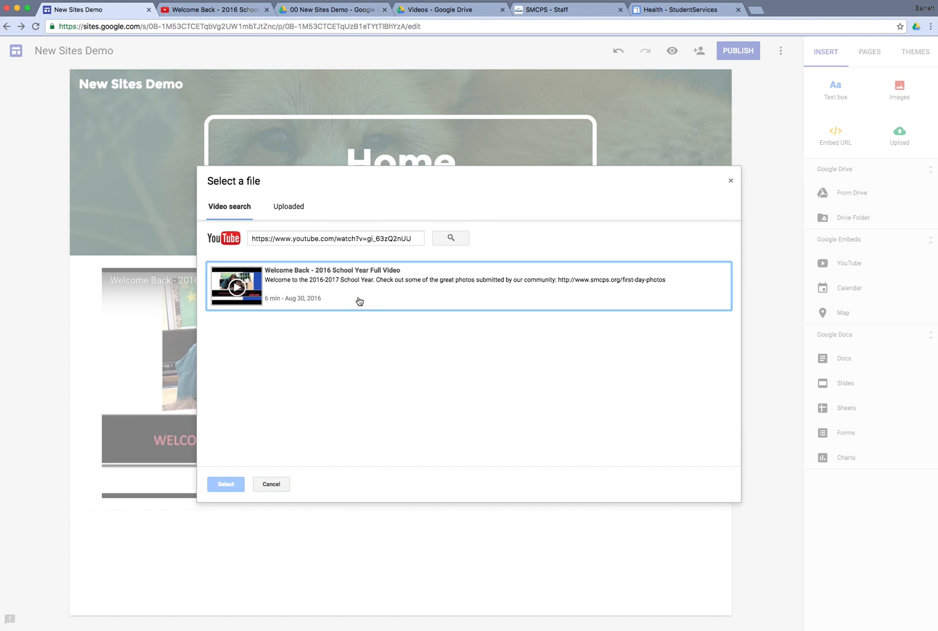
click(313, 287)
click(226, 484)
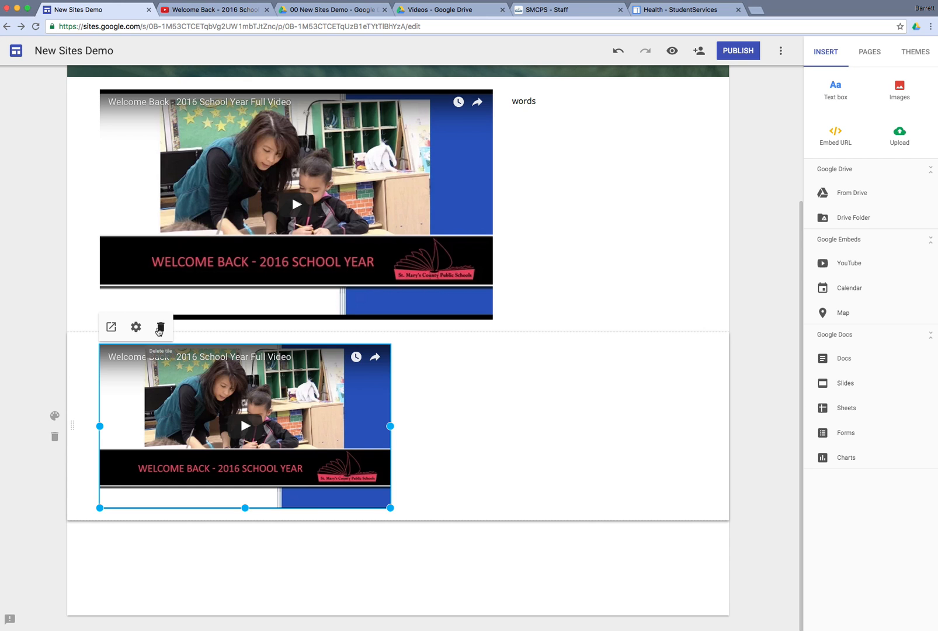
click(161, 327)
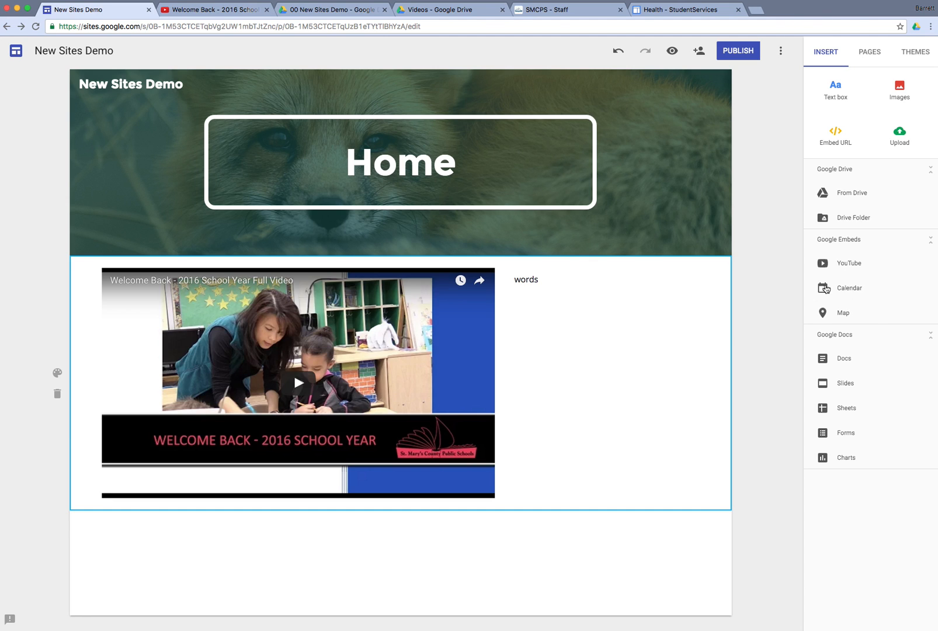
Browse the calendars available for embedding and select IT Skill Development
click(850, 288)
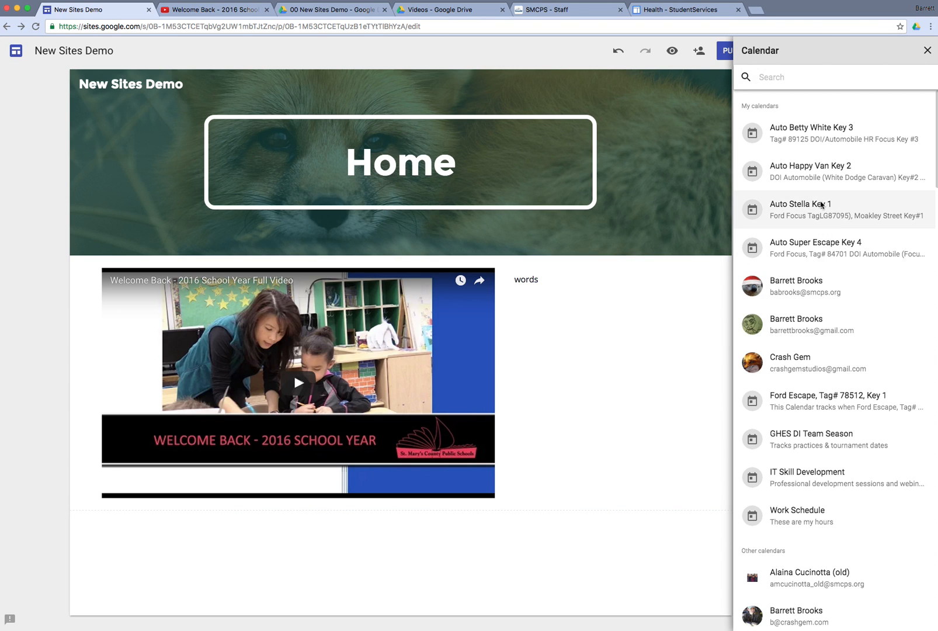
scroll(841, 292, down, 3)
scroll(843, 311, down, 8)
scroll(841, 310, down, 5)
scroll(840, 309, up, 15)
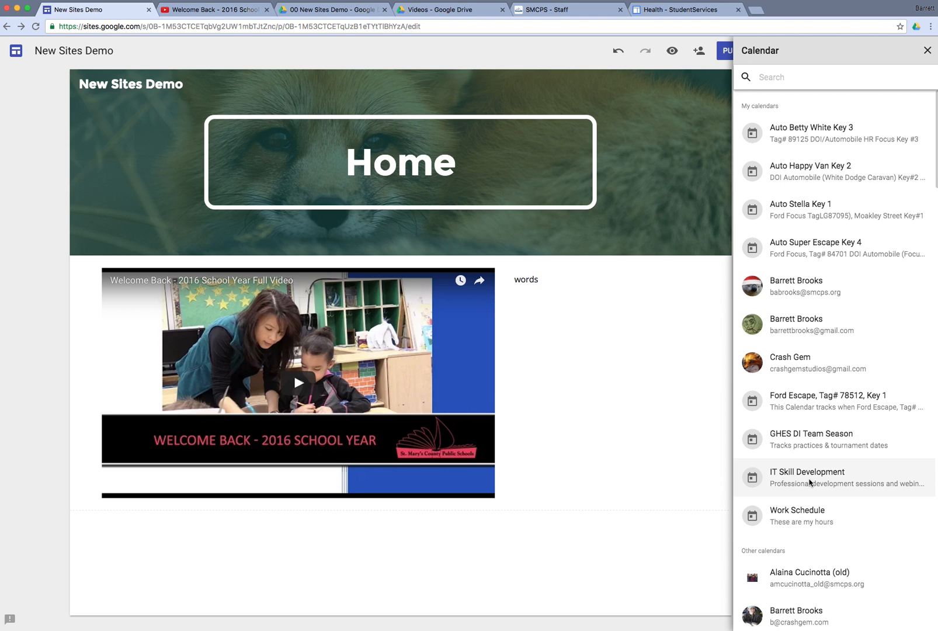
click(809, 482)
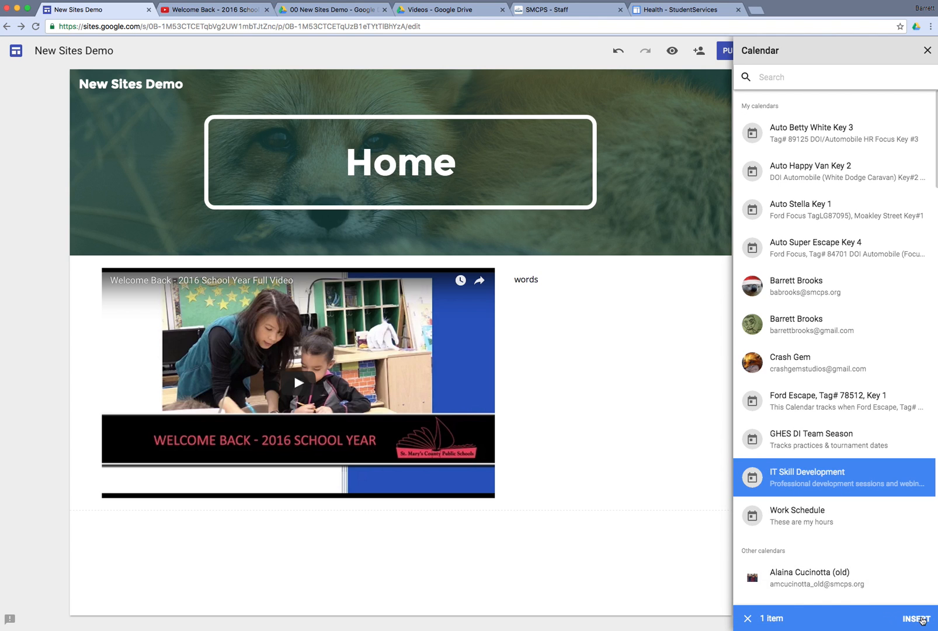
Try adding the GHES DI Team Season and Ford Escape calendars to the selection, deselect both, and insert only IT Skill Development
click(801, 445)
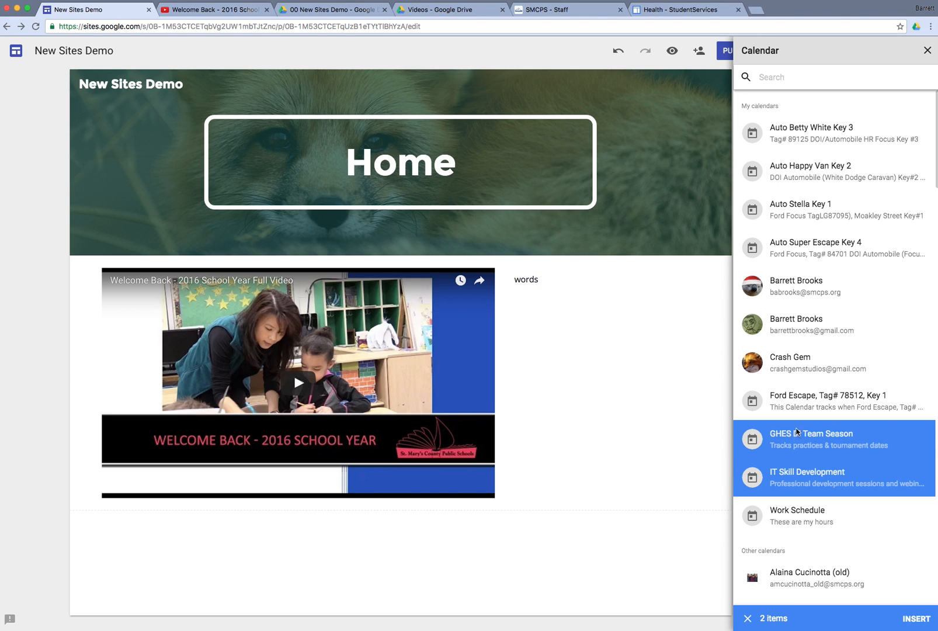
click(797, 412)
click(794, 437)
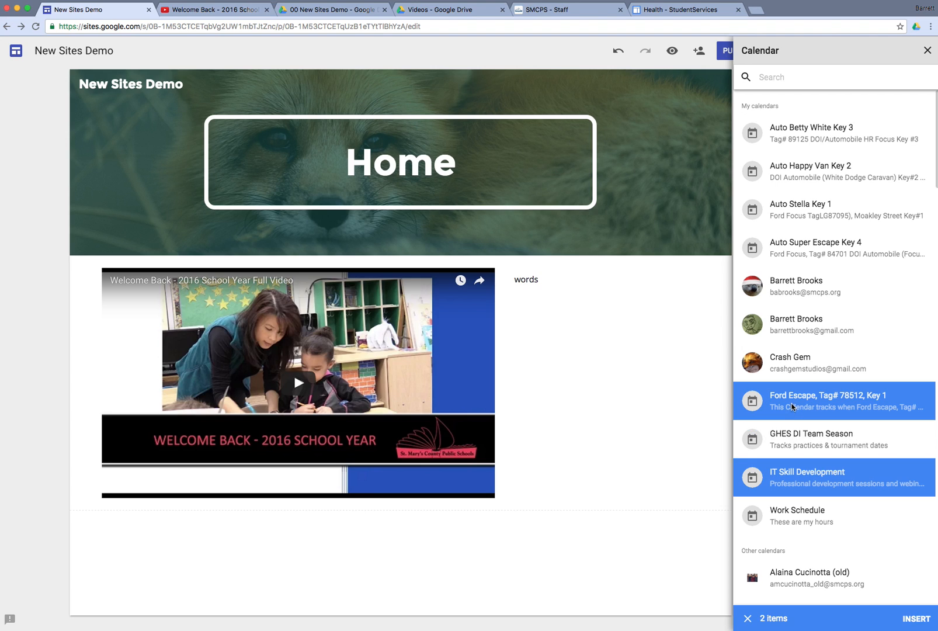
click(792, 407)
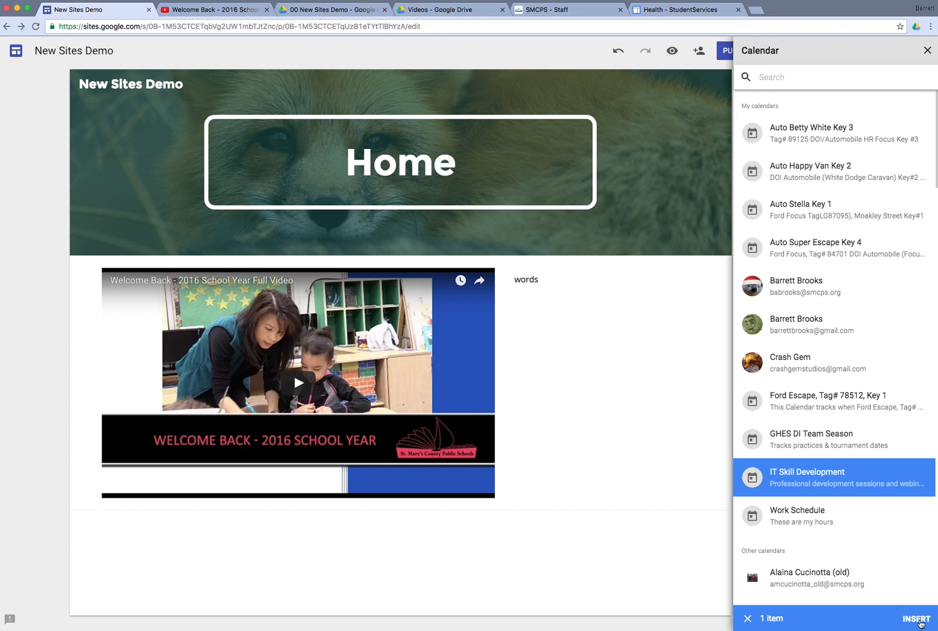
click(916, 618)
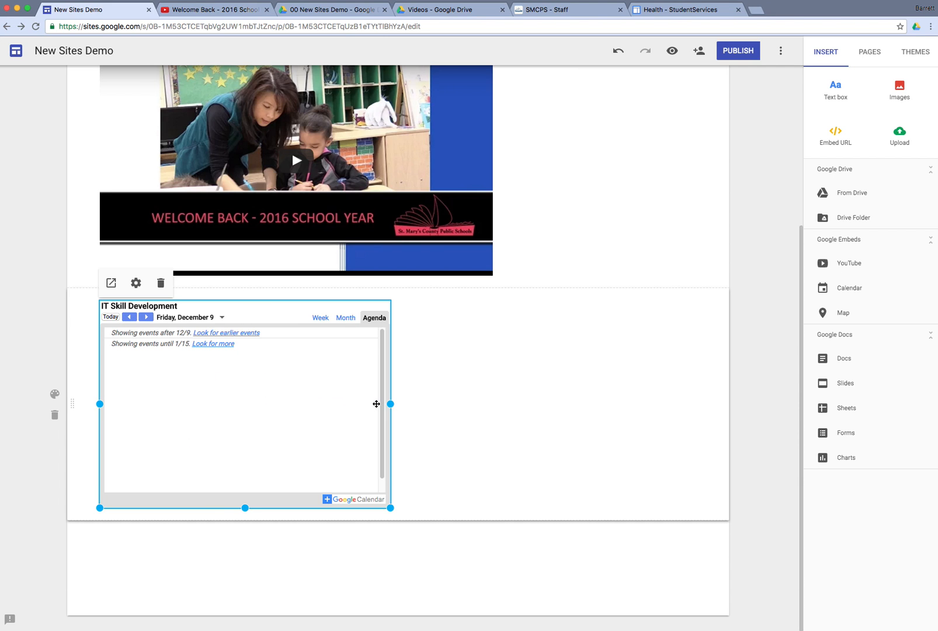
Place the narrowed calendar beside the video and move the "words" text box into its own section below
drag(390, 404, 340, 405)
drag(262, 336, 543, 181)
click(639, 278)
drag(655, 270, 565, 537)
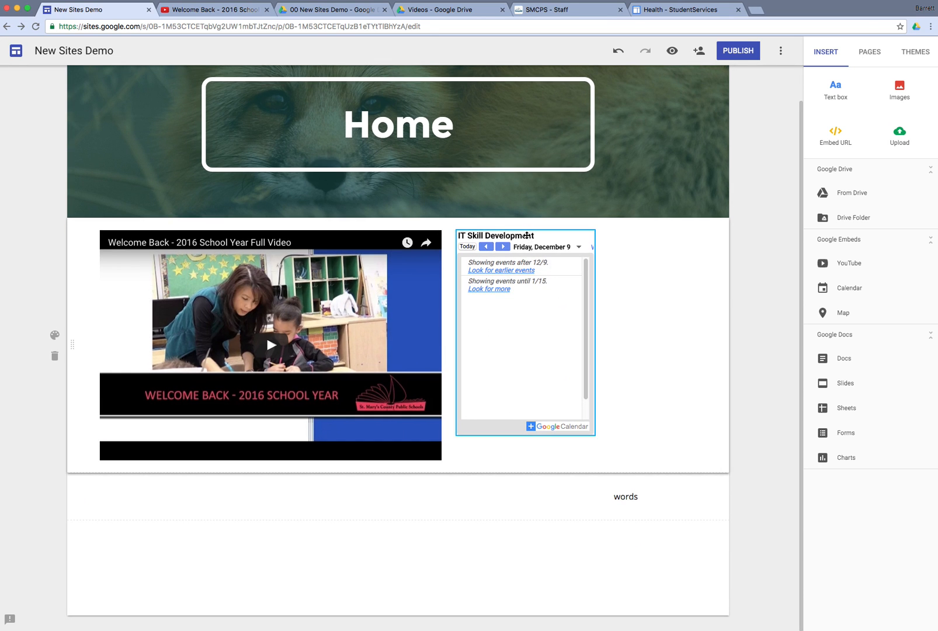
Move the calendar into its own section above the video and widen it to the full content width
drag(523, 237, 89, 217)
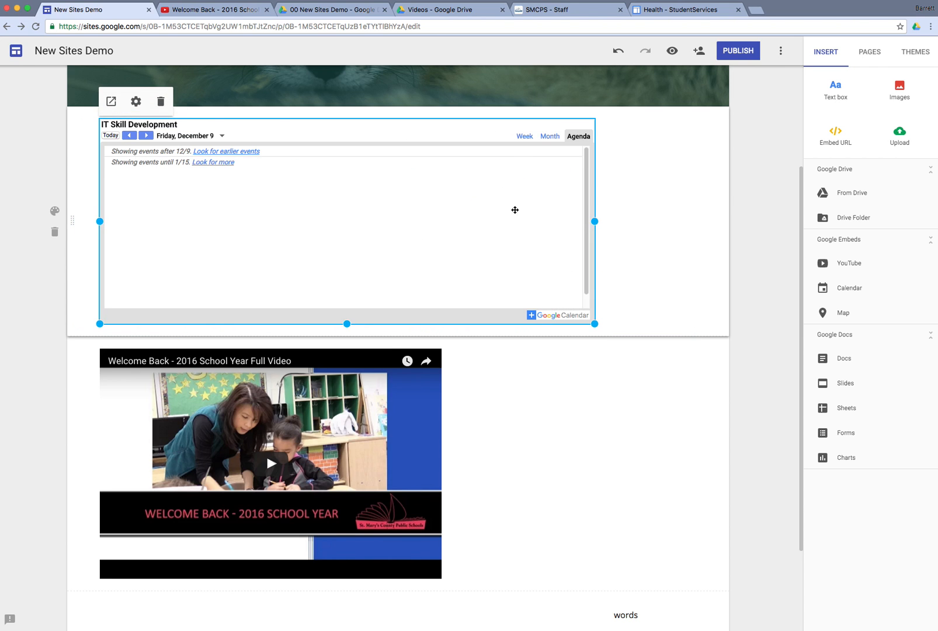
drag(595, 221, 701, 219)
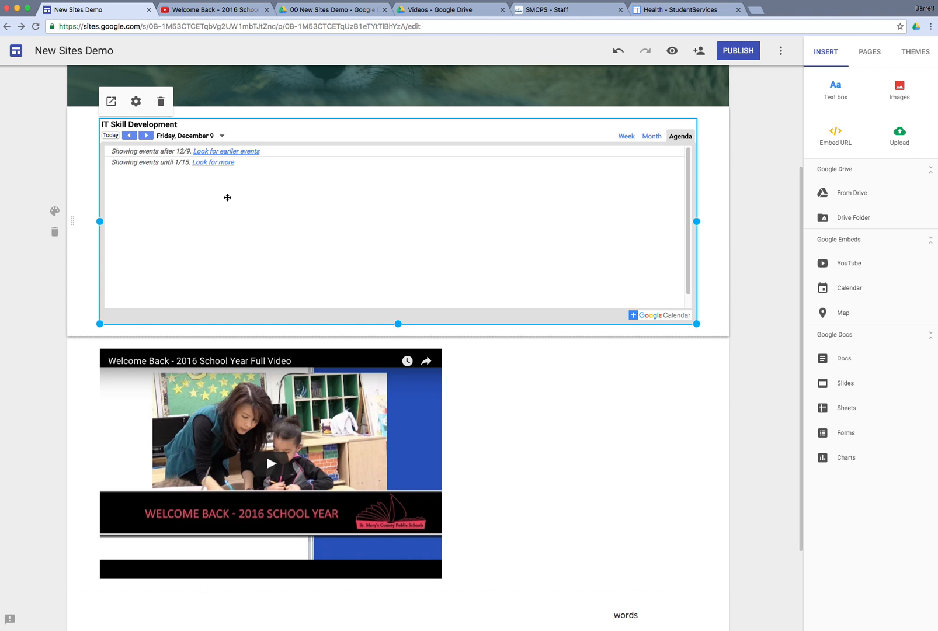
Set the embedded calendar's view mode to Week
click(135, 101)
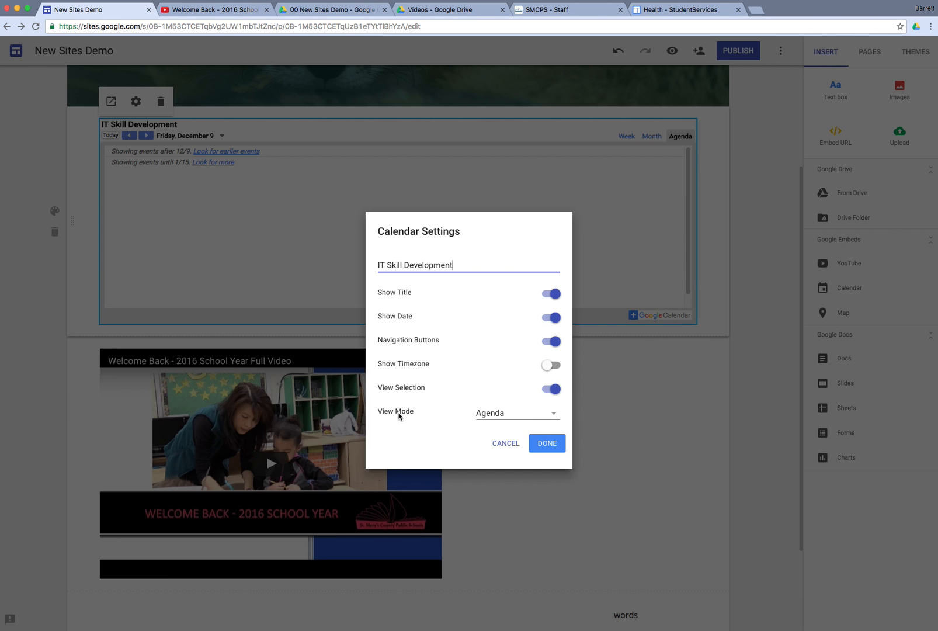
click(490, 417)
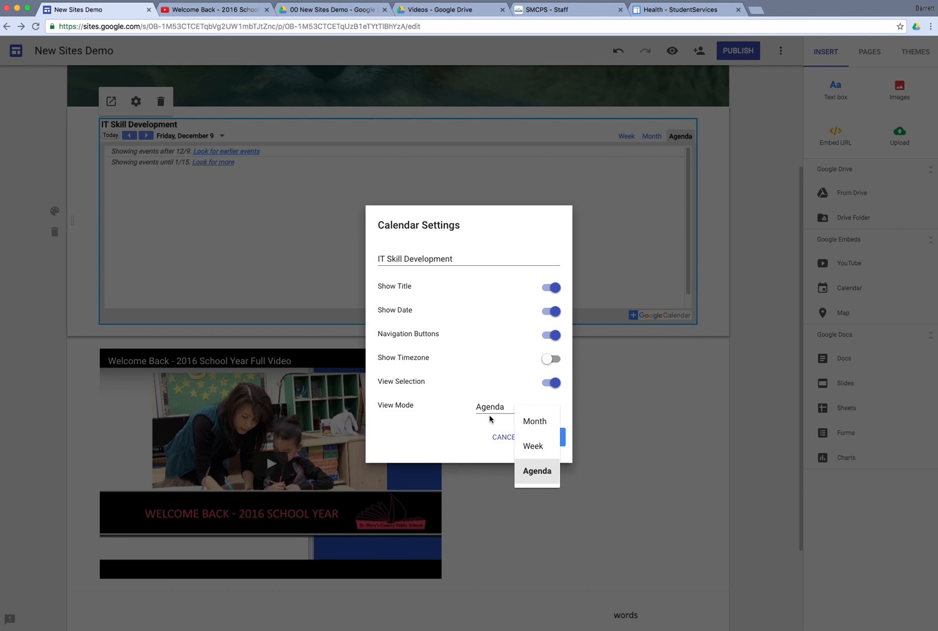
click(531, 448)
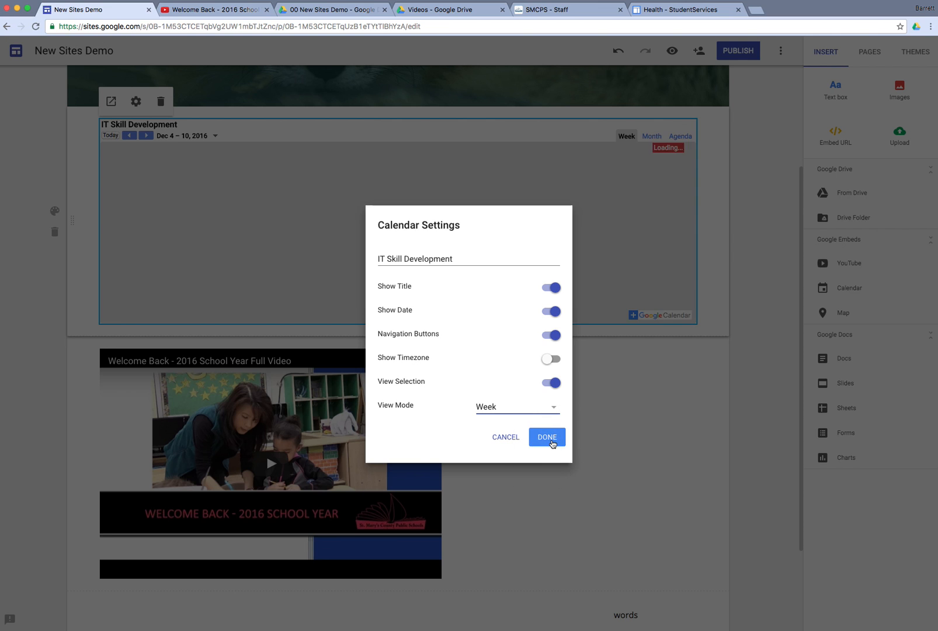
click(550, 437)
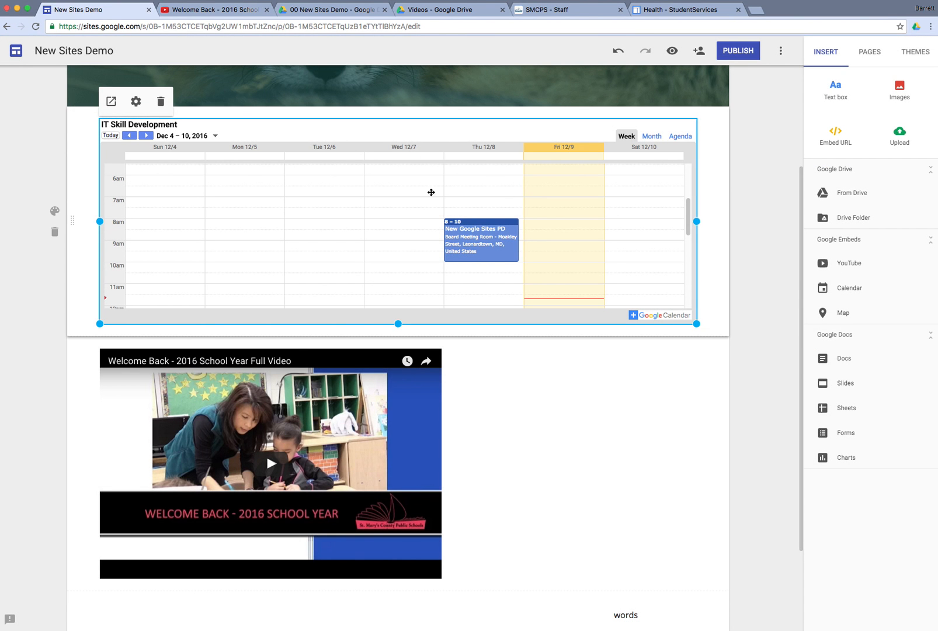
Set the embedded calendar's view mode to Month and stretch it to about twice its height
click(136, 101)
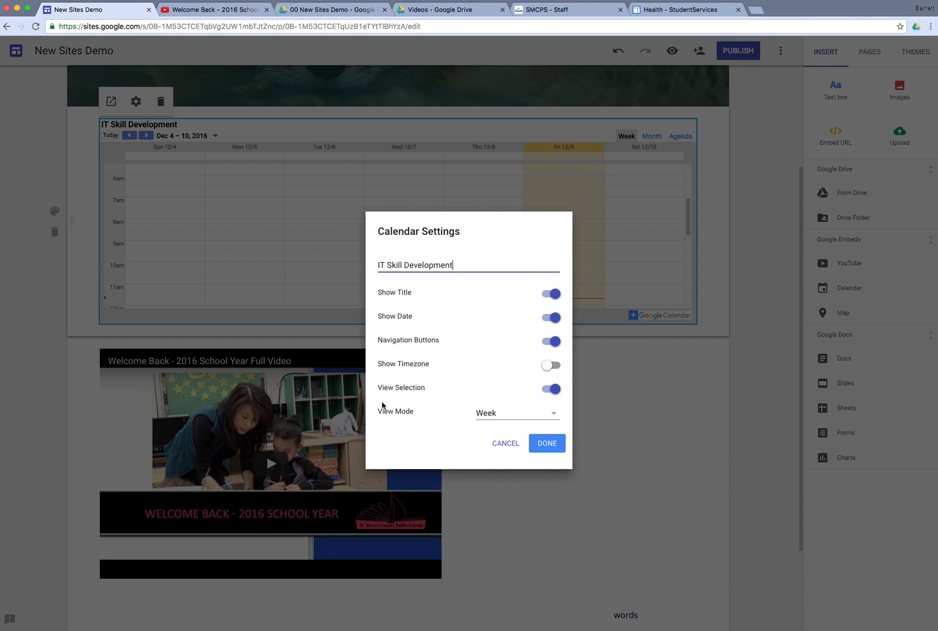
click(502, 414)
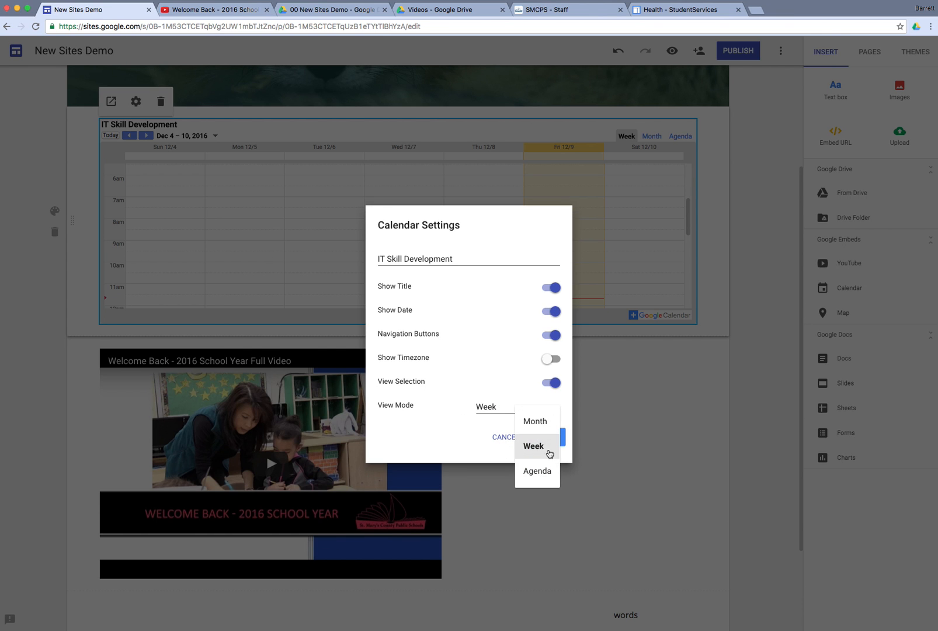
click(545, 421)
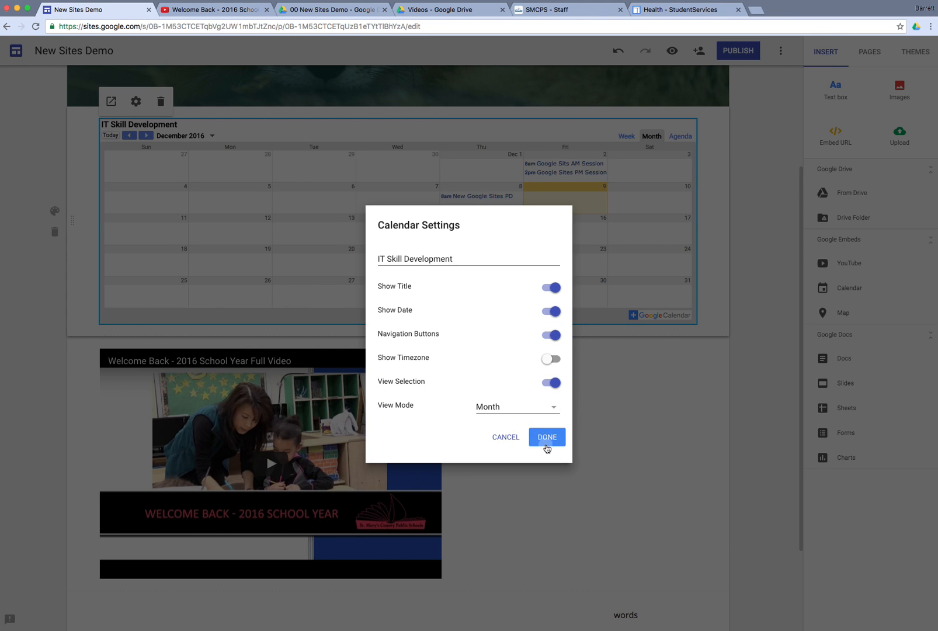
click(547, 438)
drag(398, 324, 396, 563)
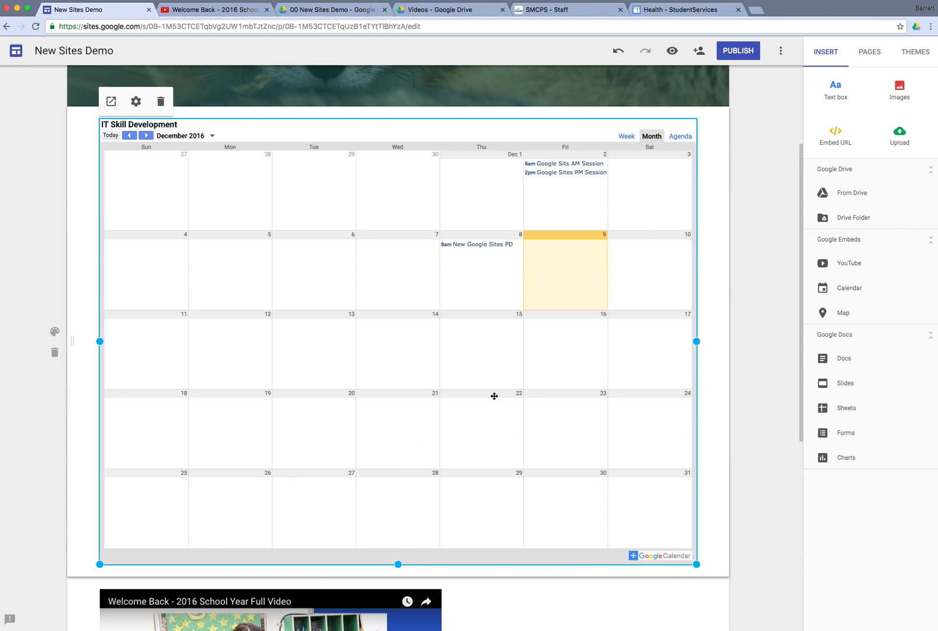
click(755, 341)
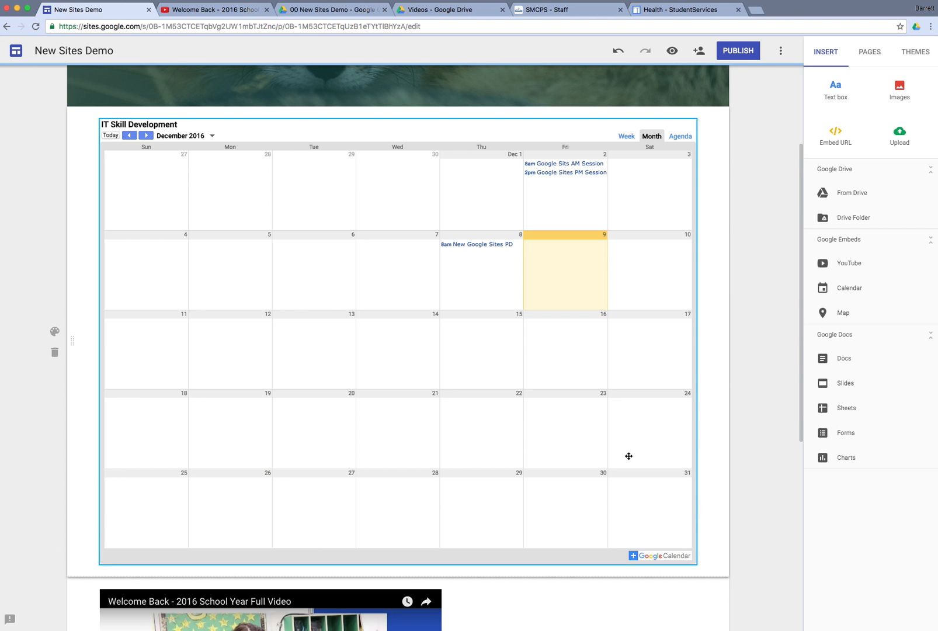
Preview the page and compare how the embedded calendar looks at phone and desktop sizes
click(672, 51)
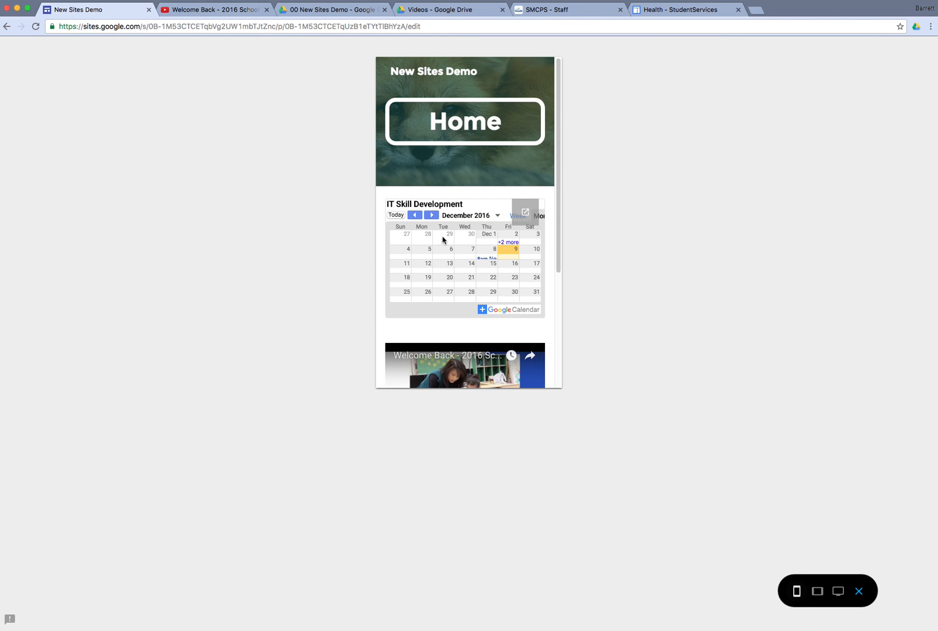
mouse_move(558, 248)
mouse_down()
mouse_move(554, 316)
mouse_move(558, 261)
mouse_up()
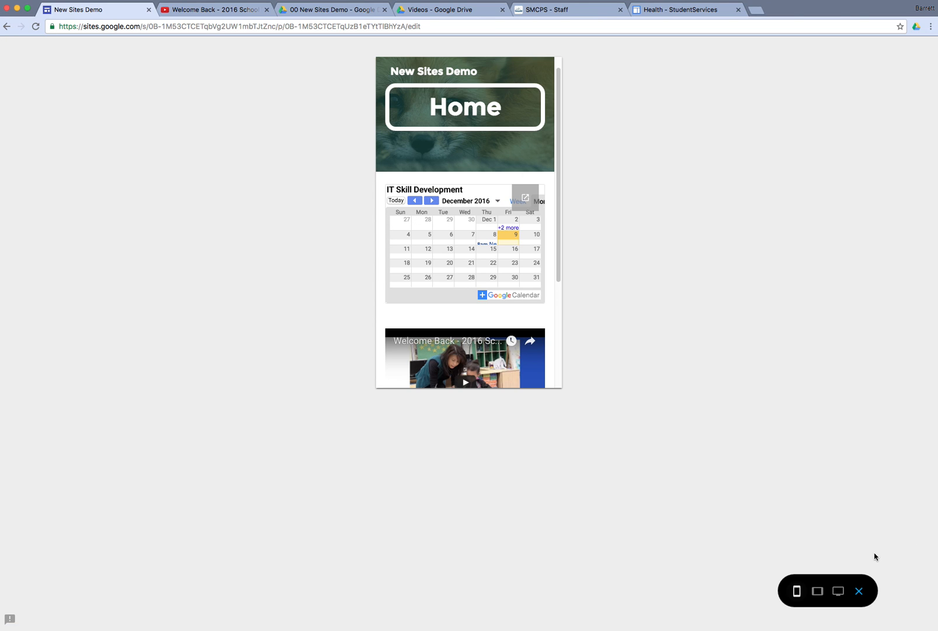
click(838, 591)
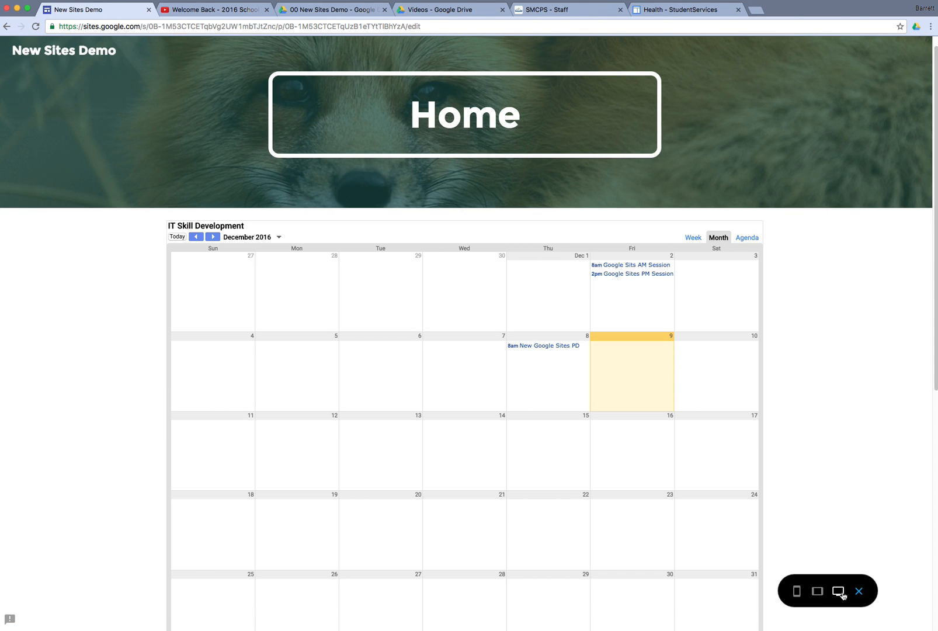
scroll(783, 433, down, 4)
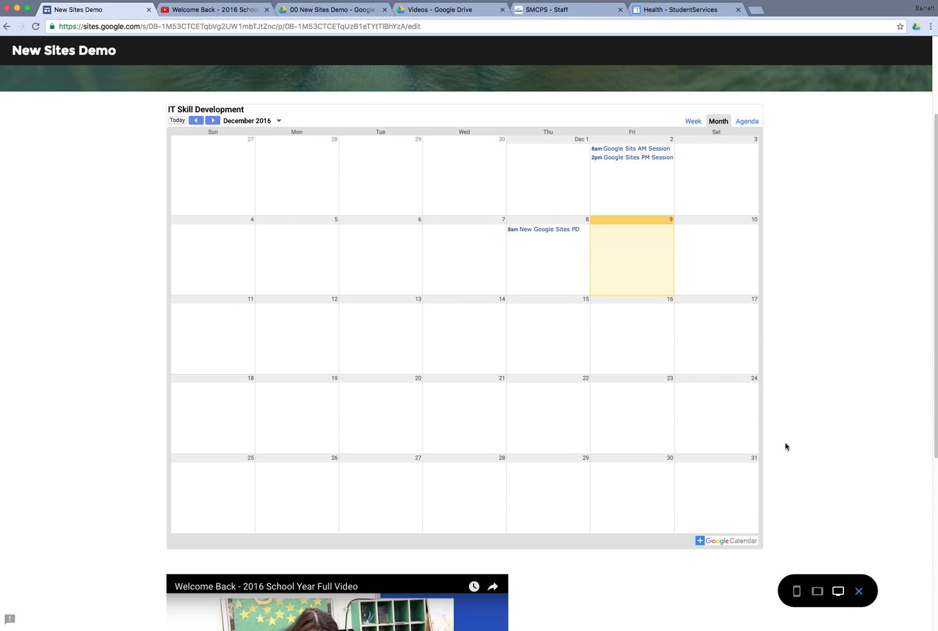
scroll(788, 456, up, 4)
scroll(817, 512, down, 3)
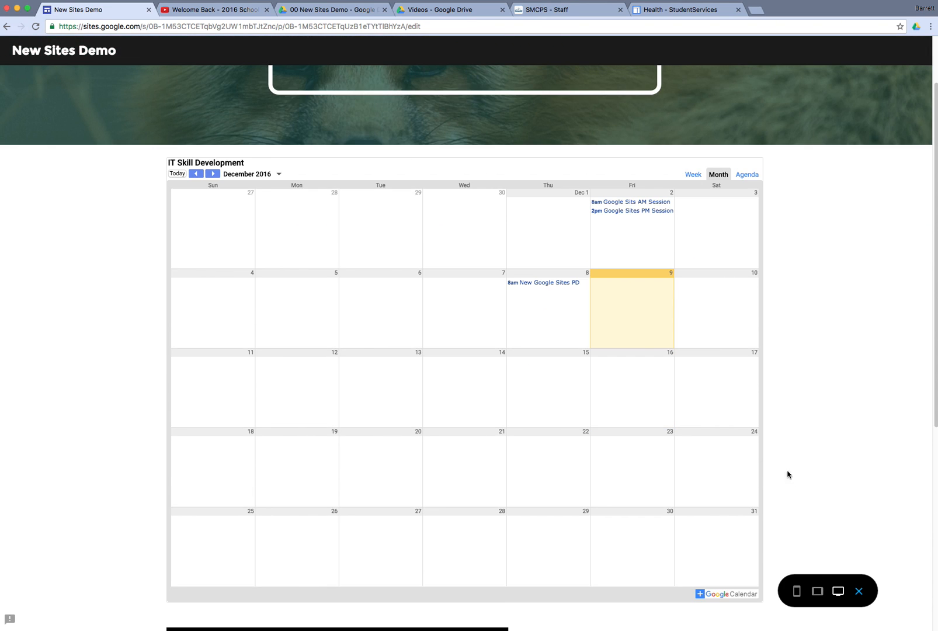
click(796, 590)
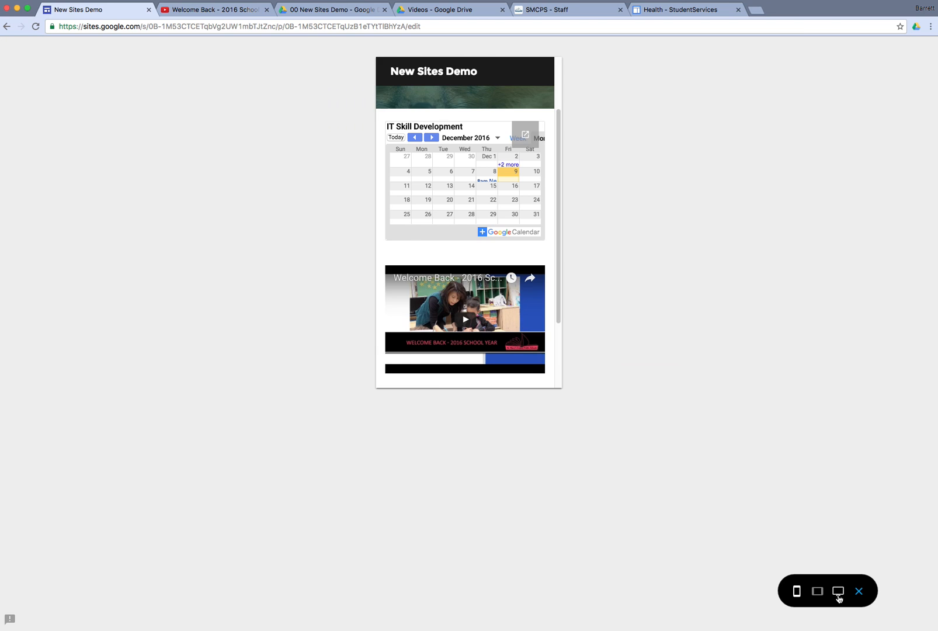
Compare the page preview at desktop, tablet and phone sizes, checking how the embedded calendar fits each layout
click(838, 591)
click(818, 593)
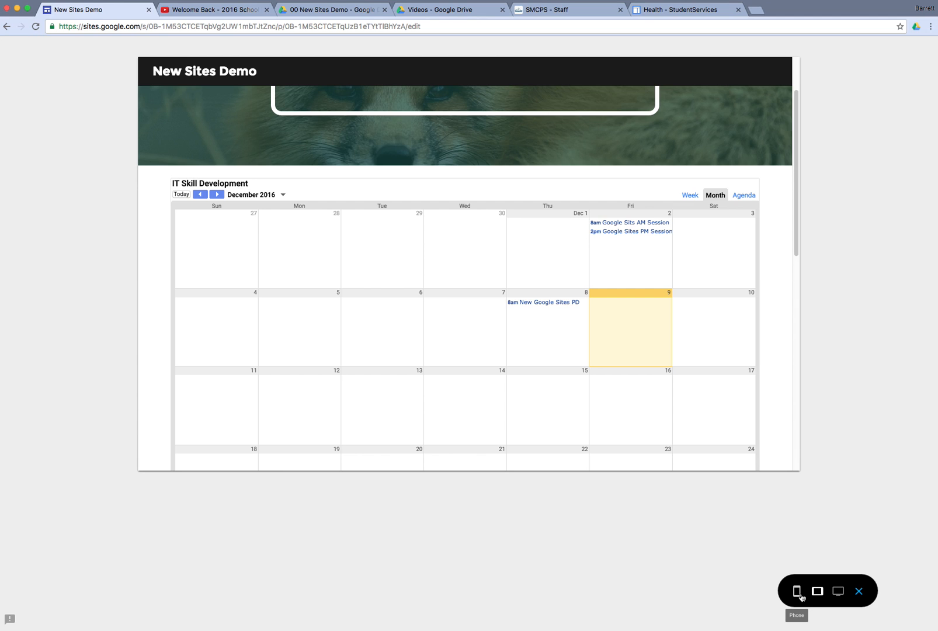
click(798, 592)
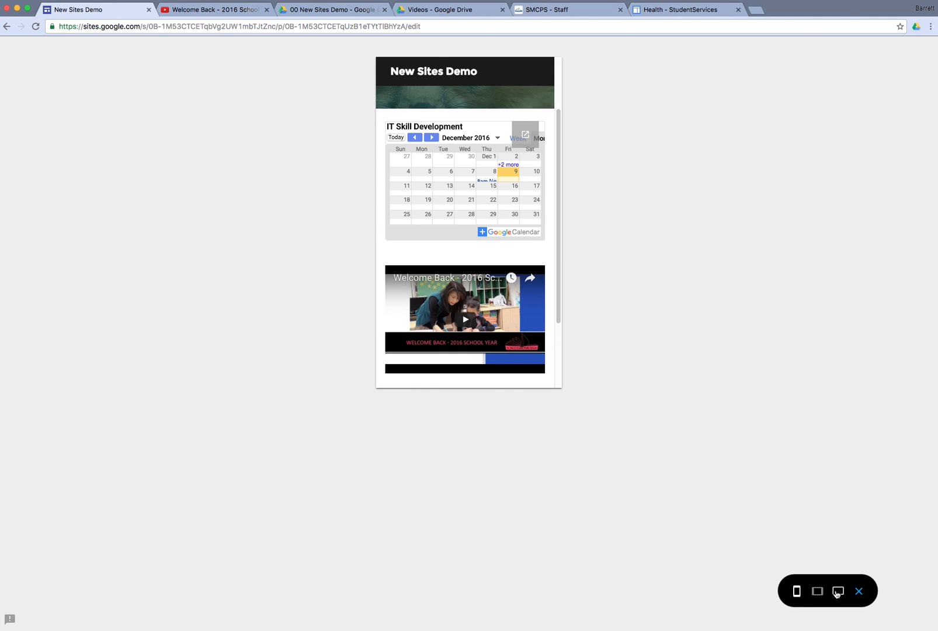
click(837, 592)
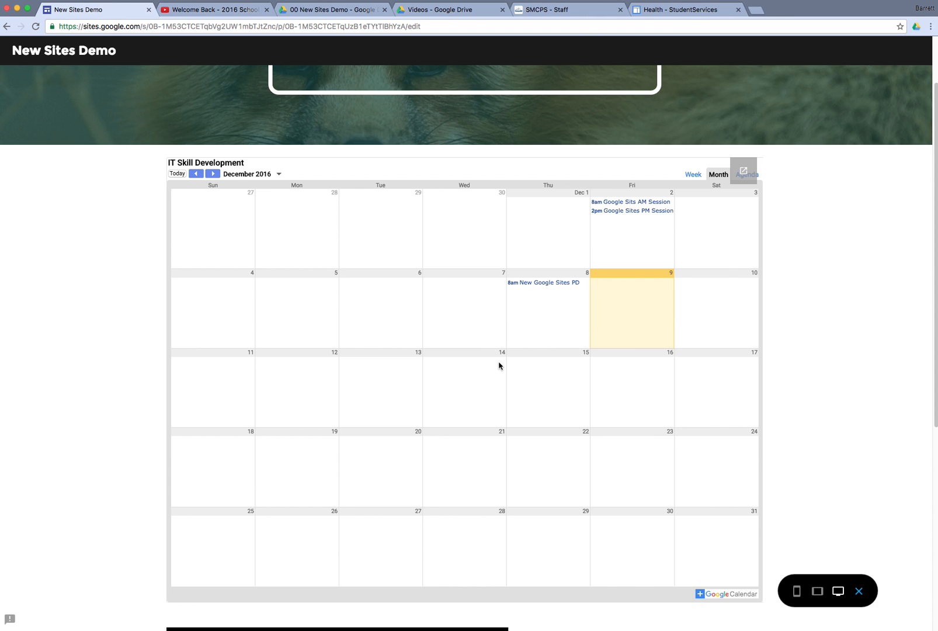
scroll(496, 365, up, 2)
scroll(514, 372, down, 4)
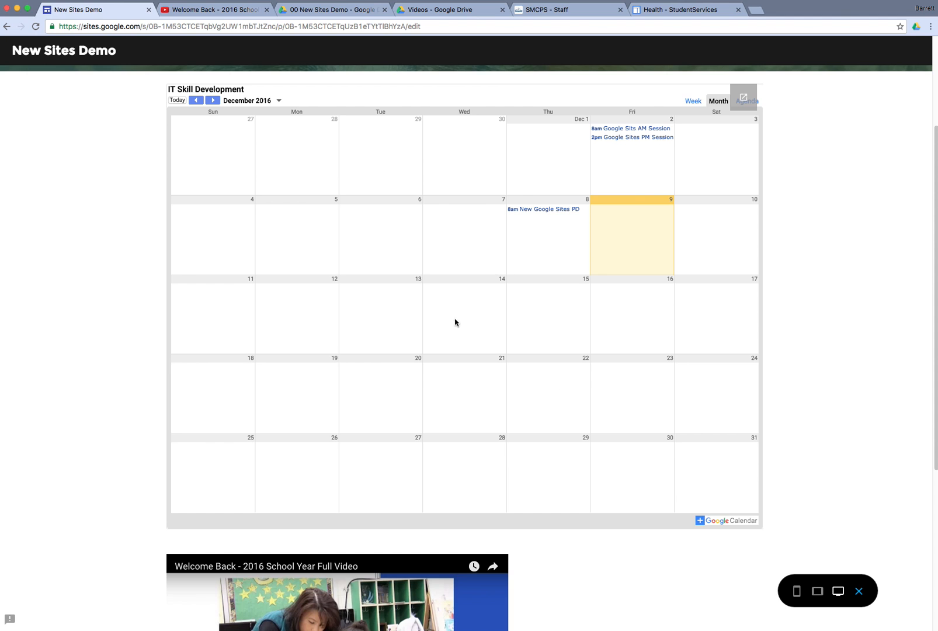
scroll(600, 423, up, 4)
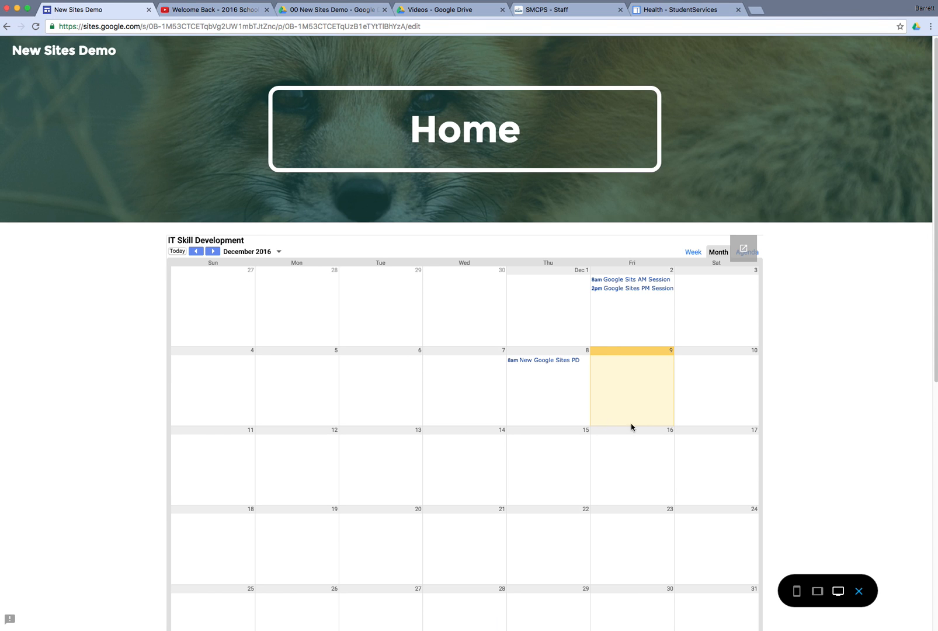
scroll(622, 425, down, 1)
In the phone-size preview, try the calendar's Add to Google Calendar link, close the page it opens and exit the preview
click(796, 591)
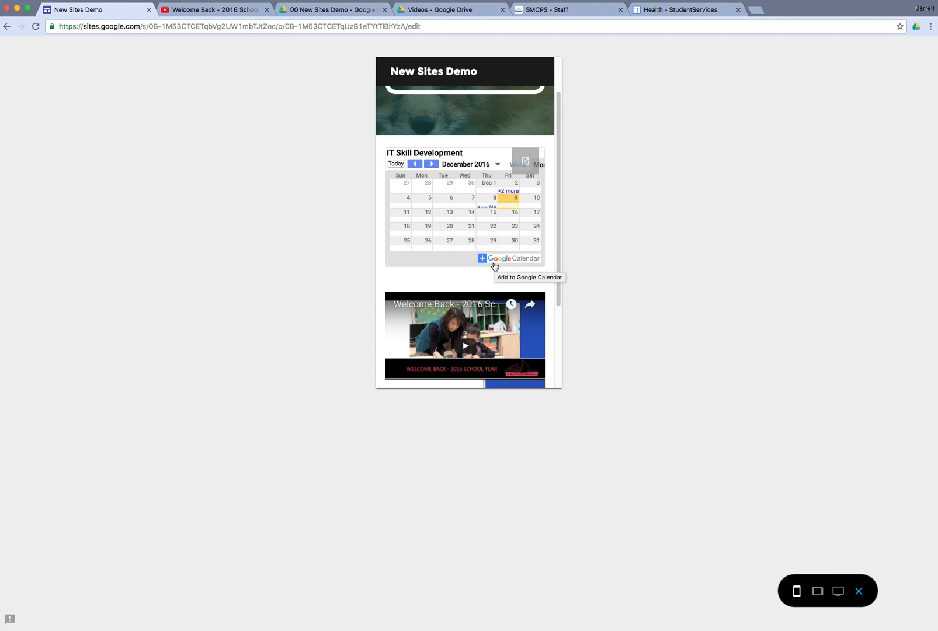
scroll(509, 341, up, 2)
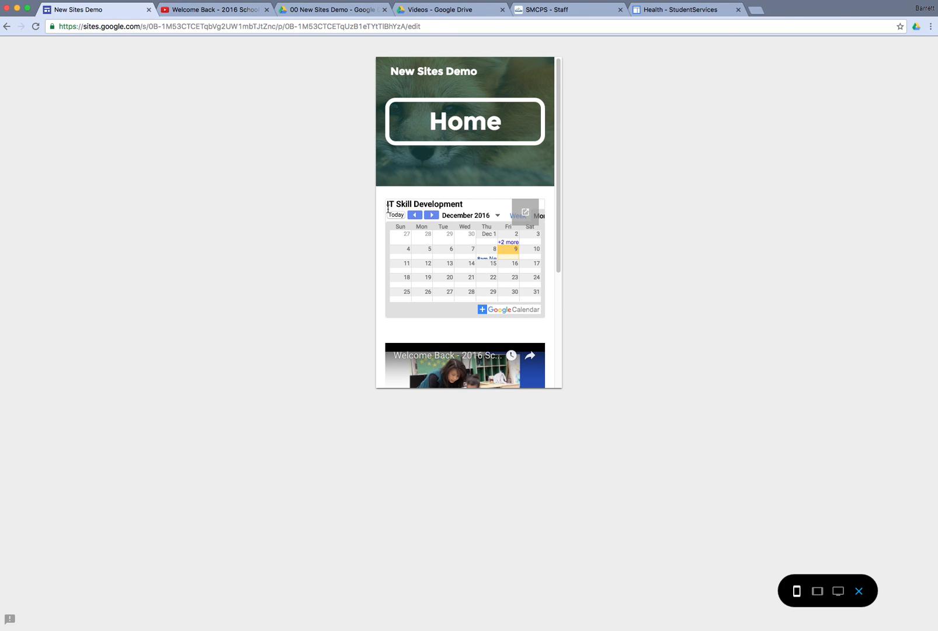
click(483, 310)
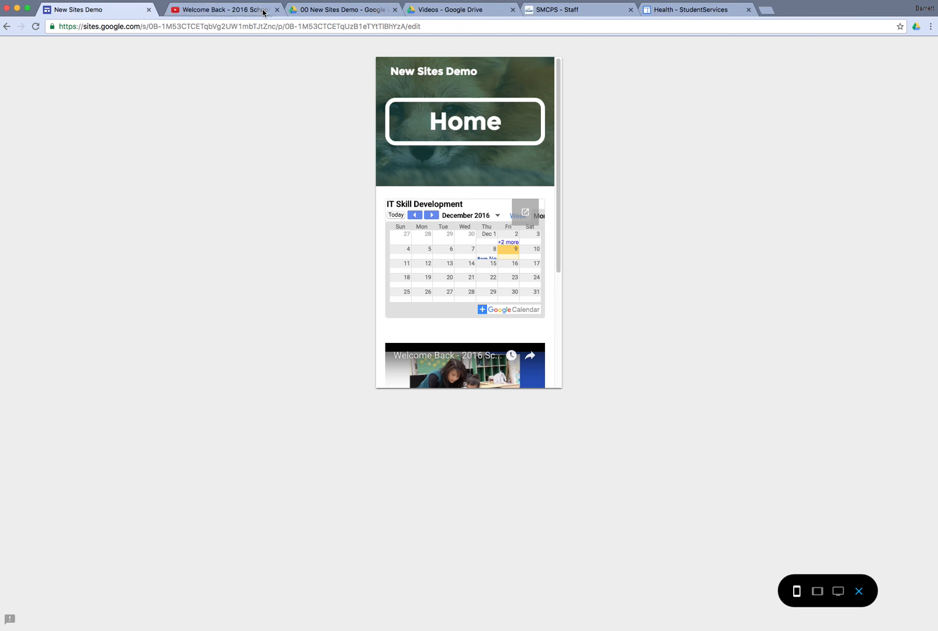
click(267, 9)
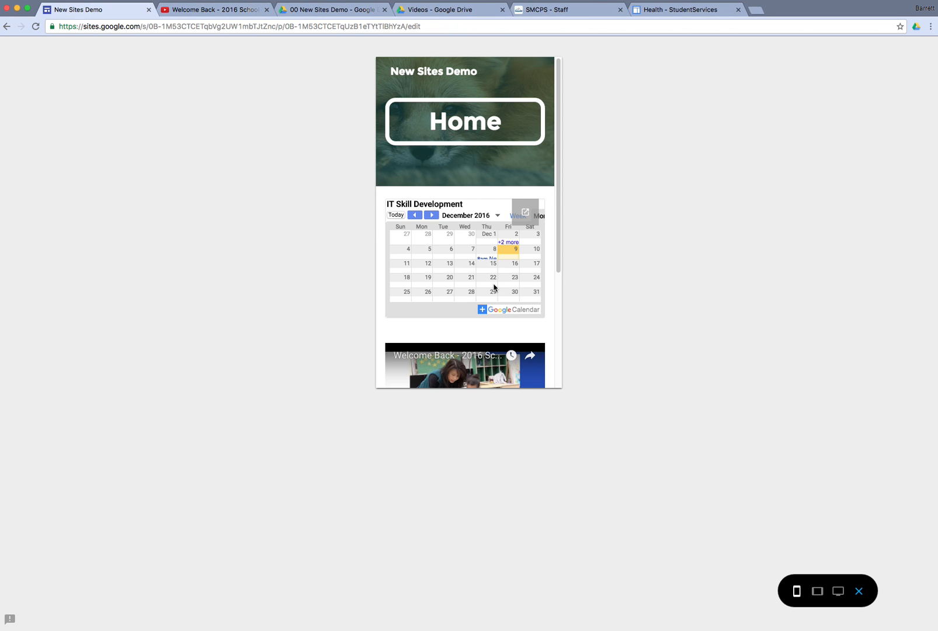
scroll(495, 288, down, 2)
scroll(523, 302, up, 2)
click(859, 591)
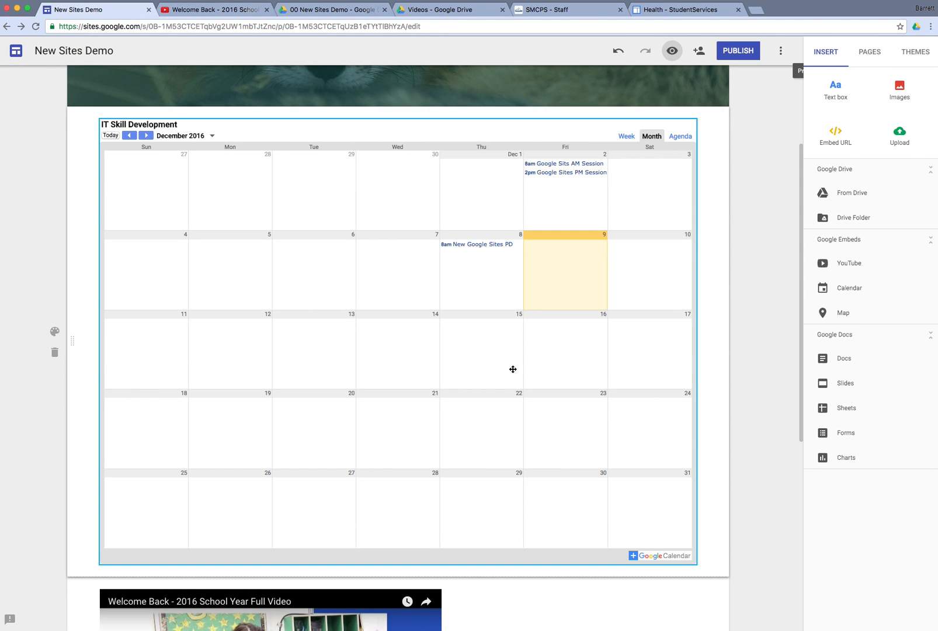
Start embedding a map, allow location access, and open the map details of St Mary's County Public Schools Central Office
scroll(598, 327, down, 6)
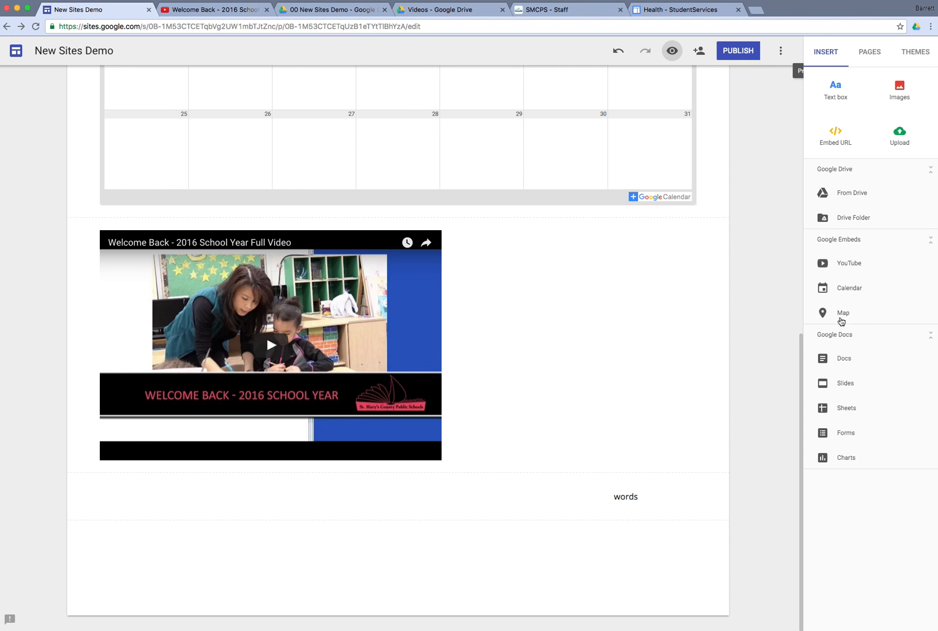
click(844, 314)
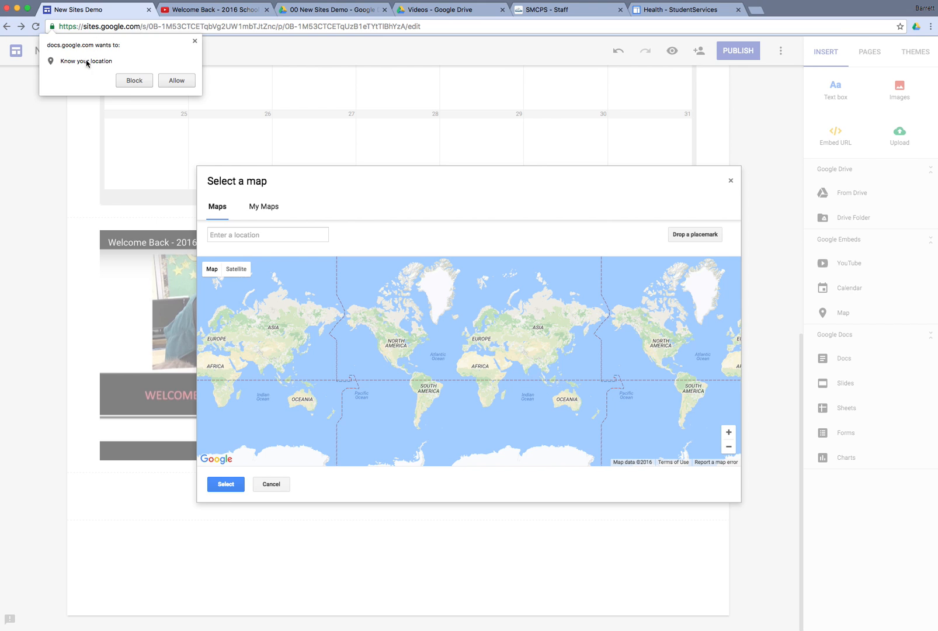
click(177, 81)
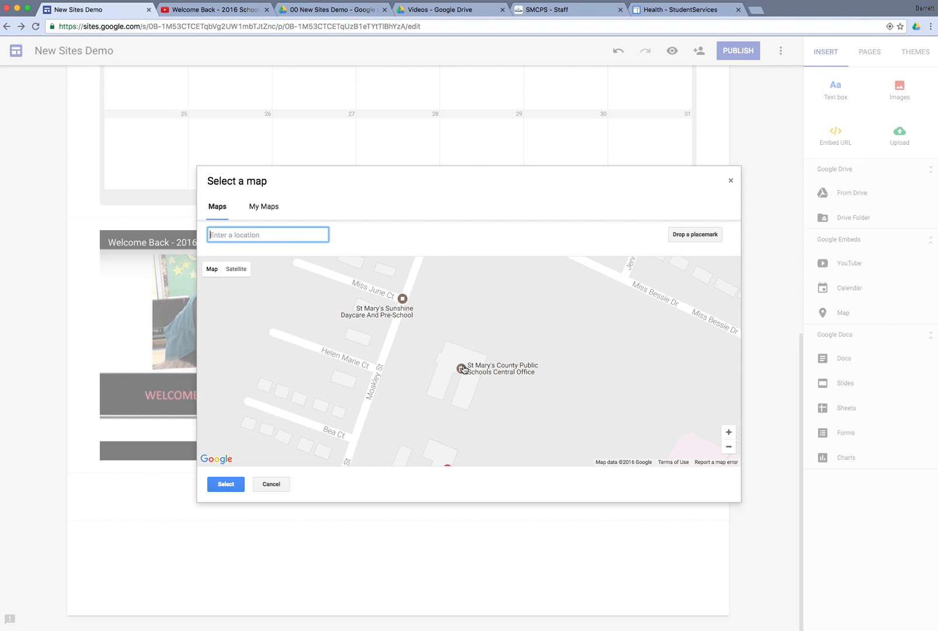
click(490, 372)
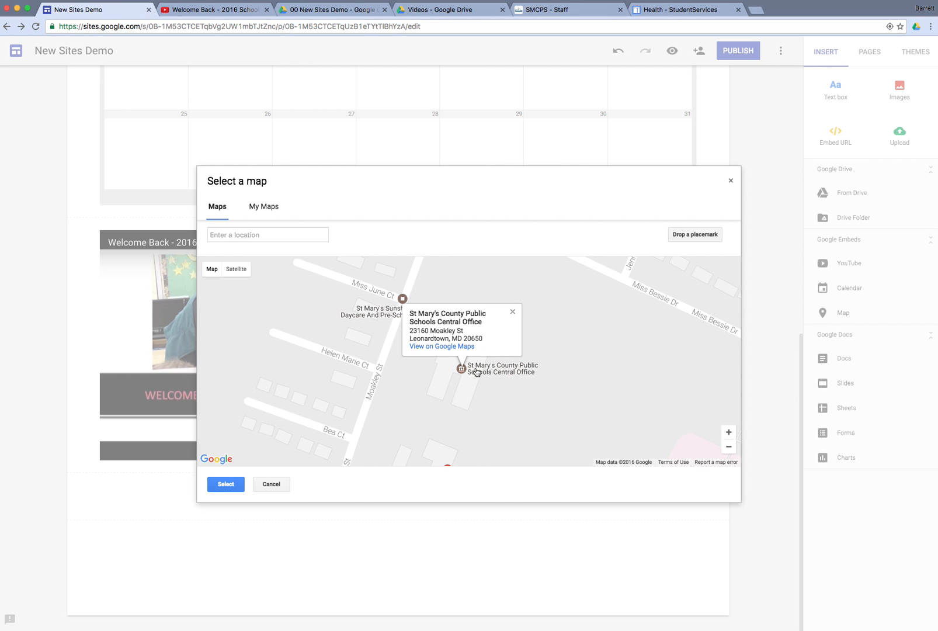
Copy the office's name and address from its details, search the map for them, and dismiss the info card
double_click(451, 331)
scroll(461, 369, up, 2)
drag(488, 337, 410, 314)
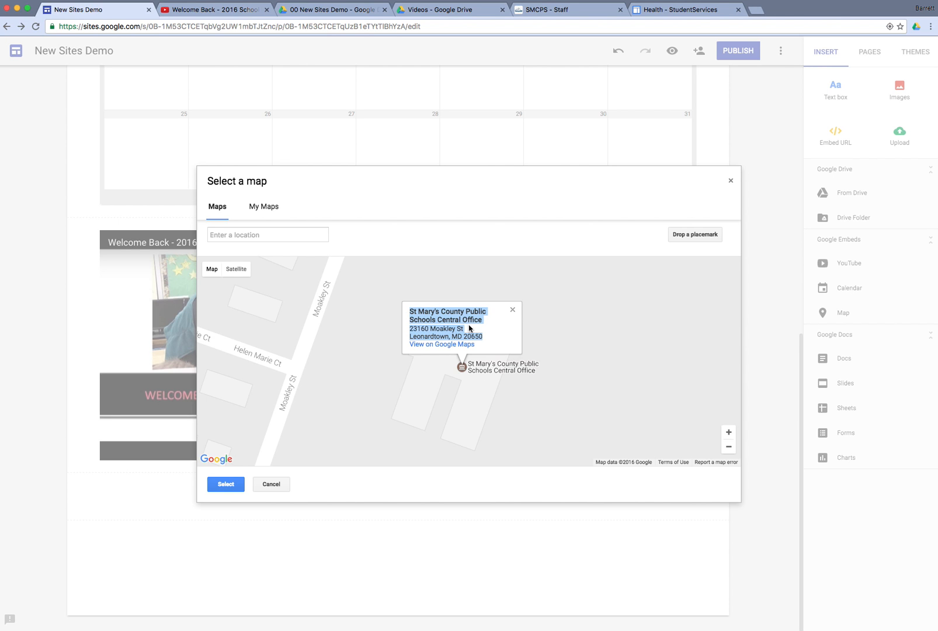
click(224, 236)
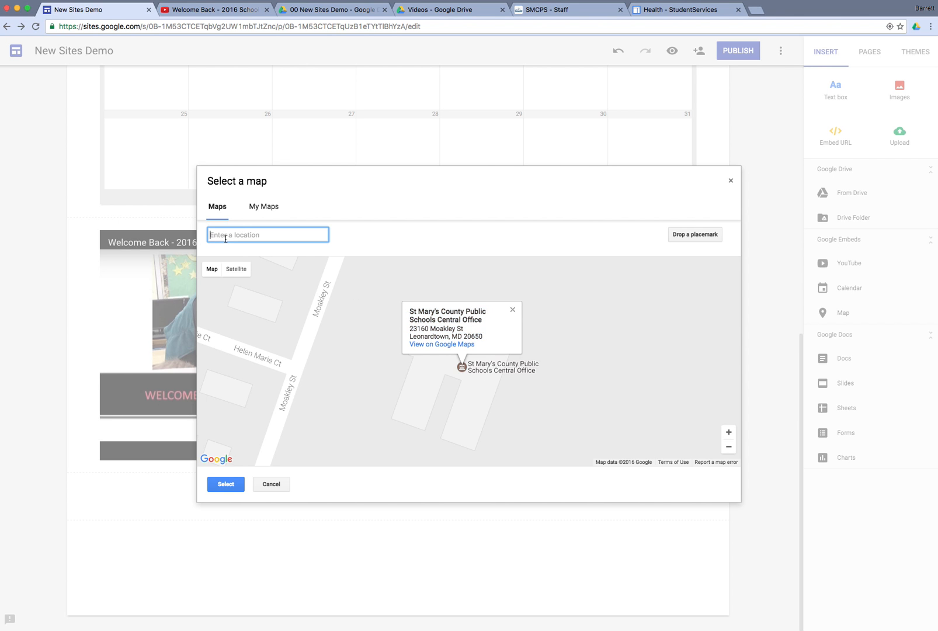
text(Moakley St Leonardtown, MD 20650)
key(Return)
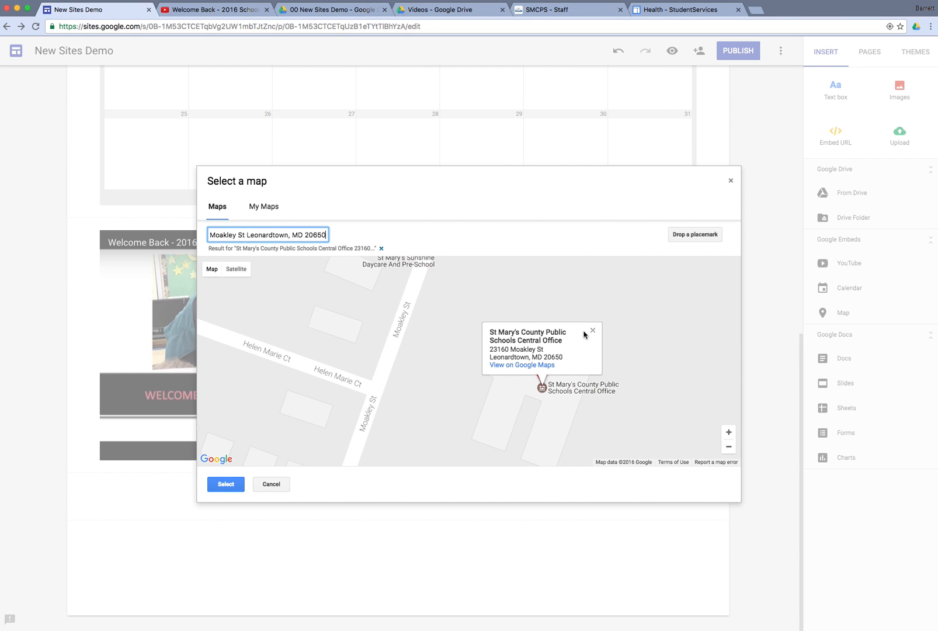
click(592, 333)
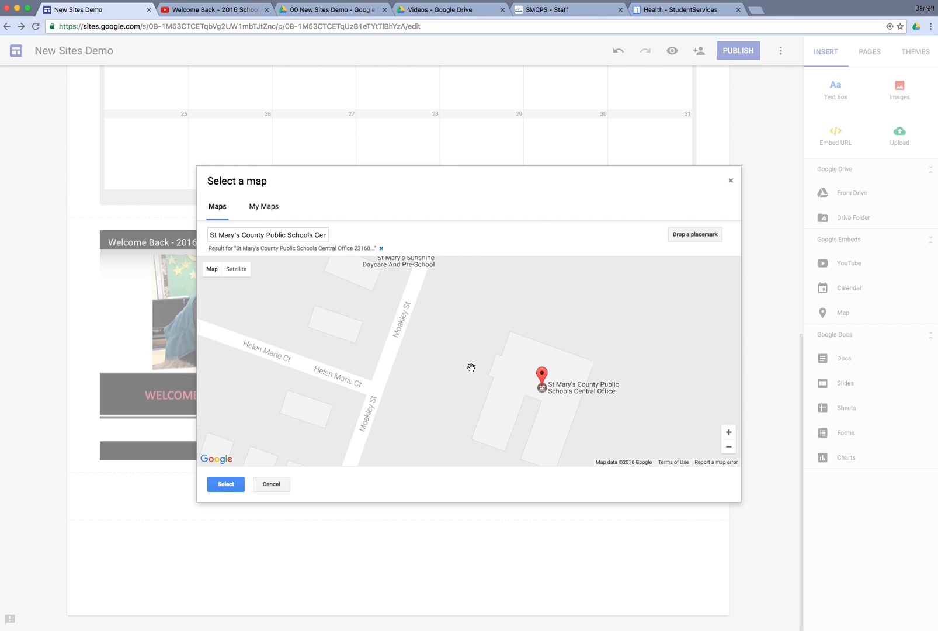
Insert the located map on the page and narrow it to about four-fifths of its width
click(226, 484)
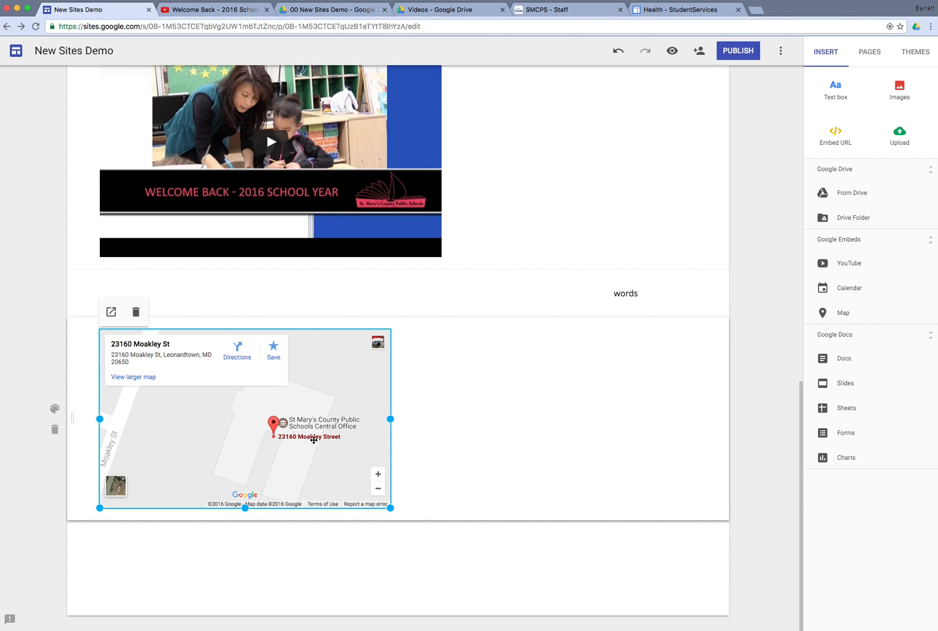
drag(389, 418, 341, 418)
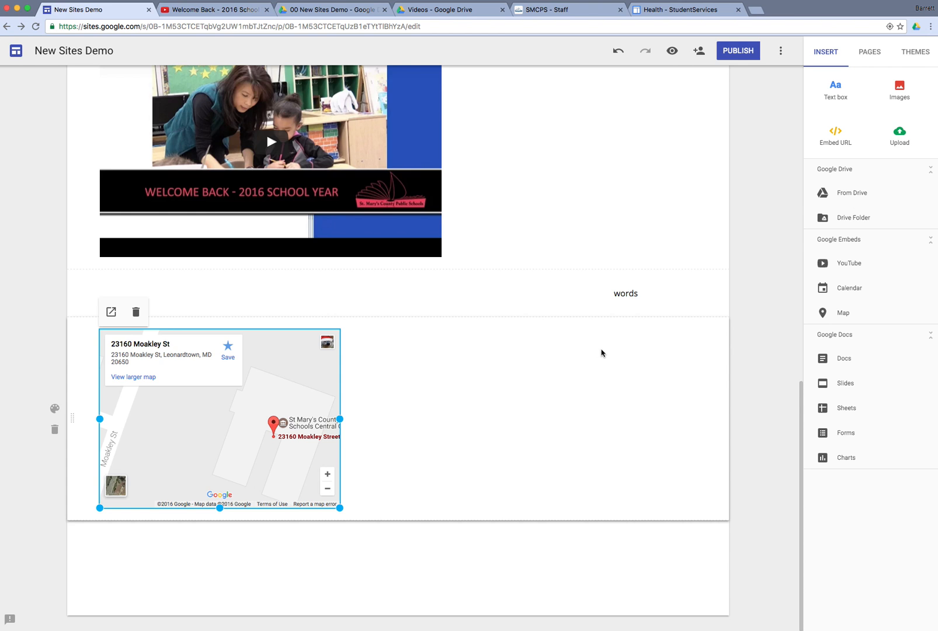
Preview the page at desktop size and test the embedded map's zoom, satellite view and larger-map link
click(672, 51)
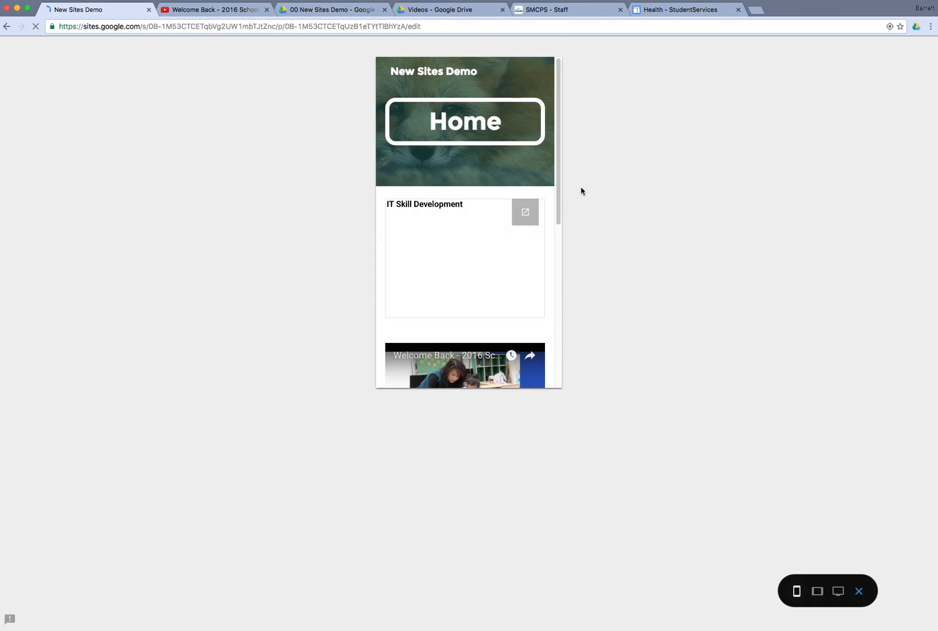
click(838, 591)
scroll(584, 350, down, 10)
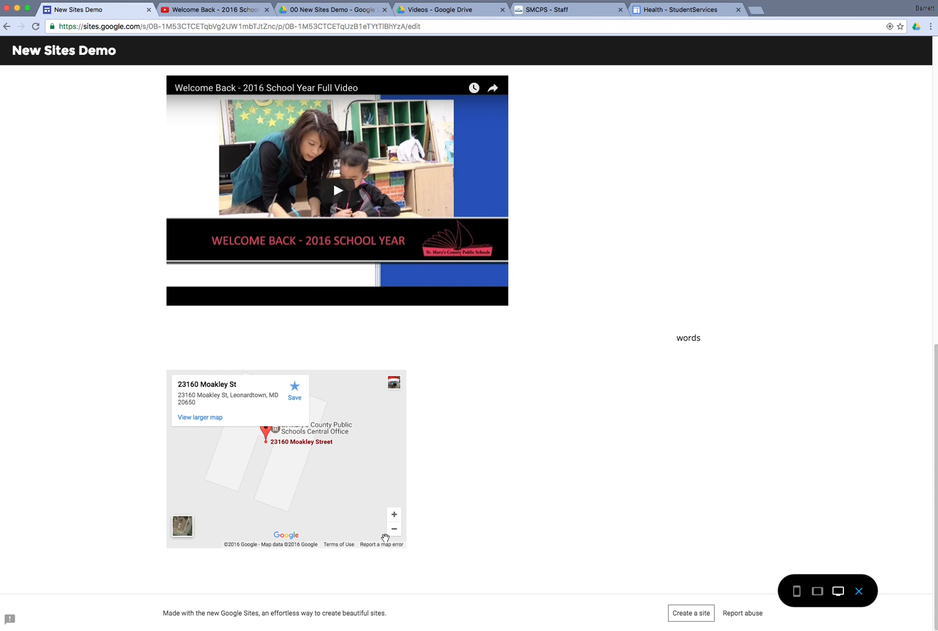
click(395, 532)
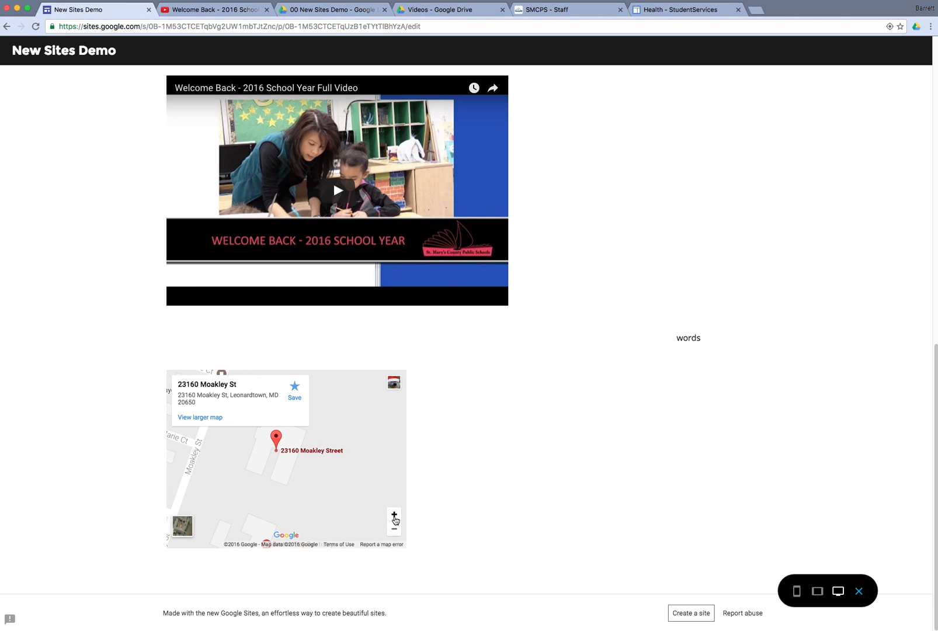
click(395, 515)
click(187, 534)
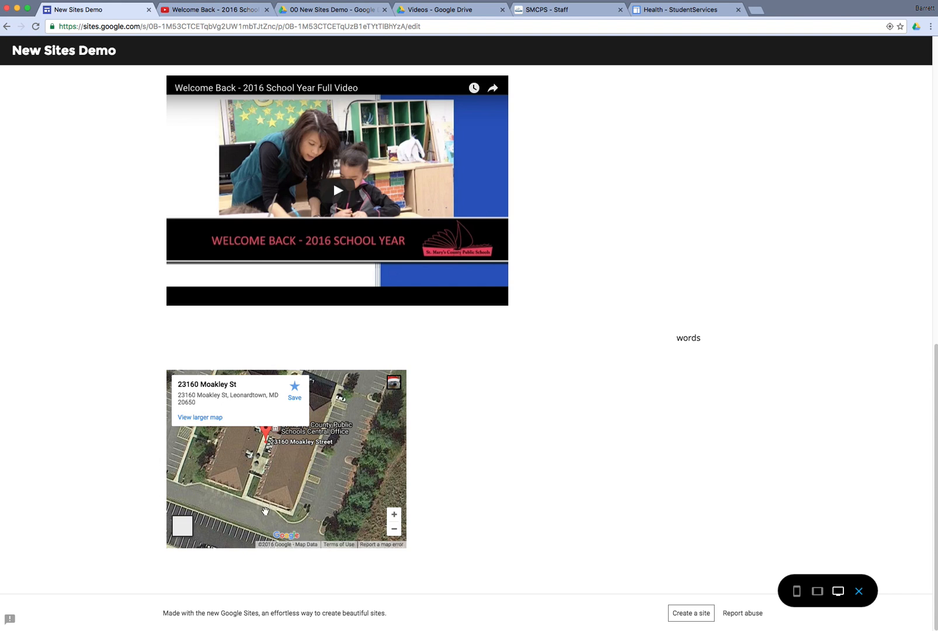
click(183, 525)
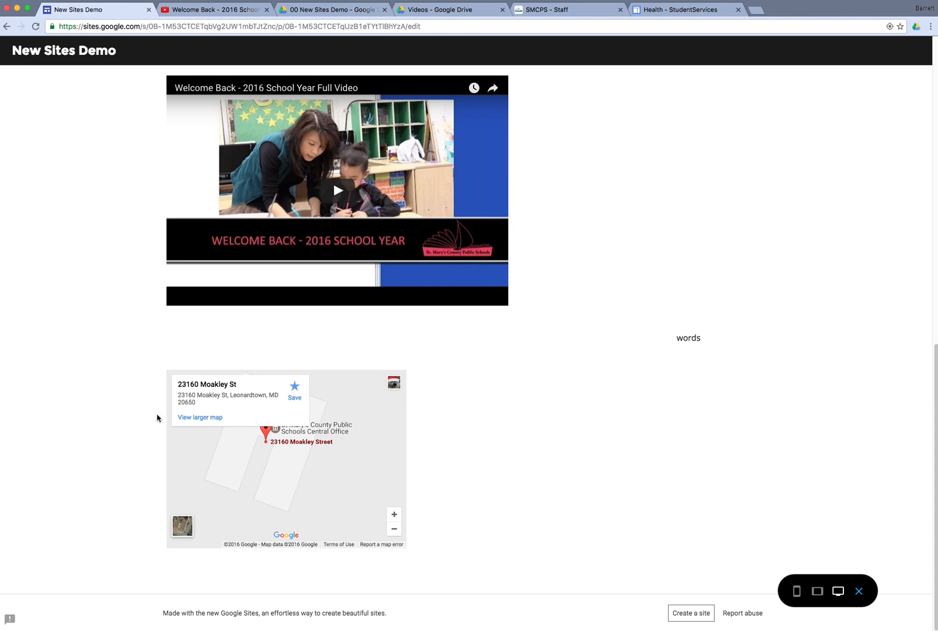
click(195, 418)
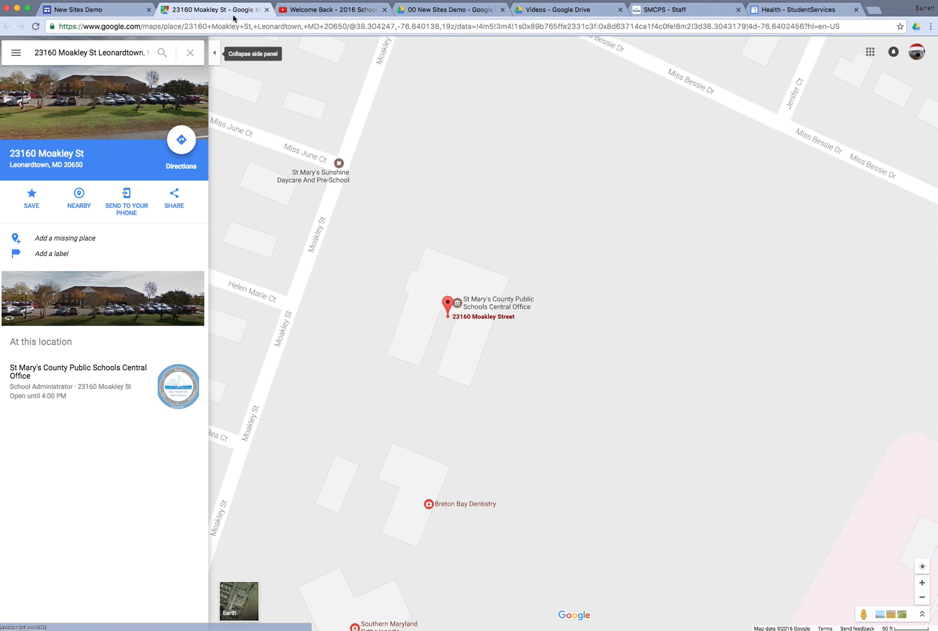
click(267, 10)
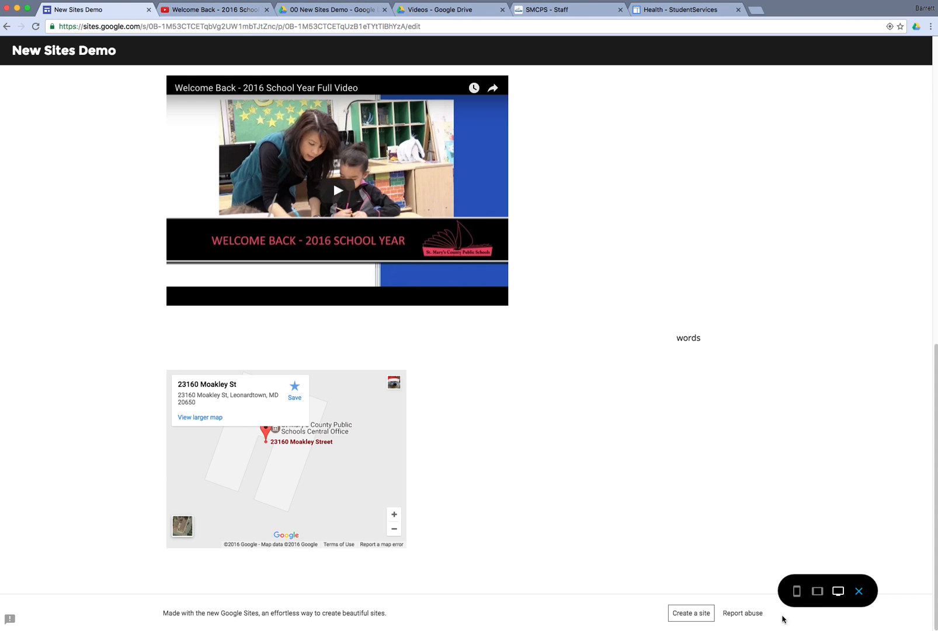
Check the embedded map in the phone-size preview, pan it to show the marker's full label, and exit the preview
click(796, 590)
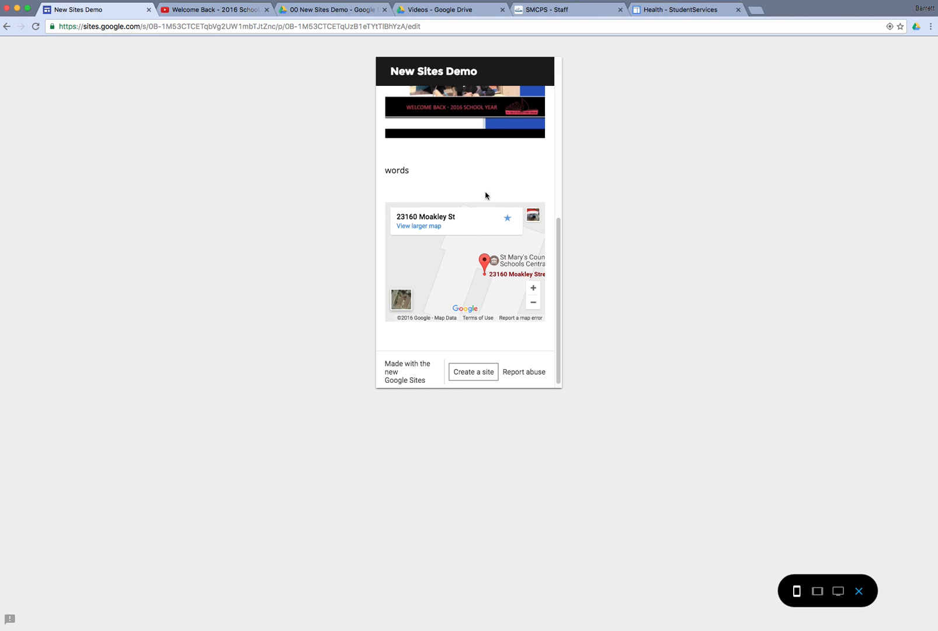
mouse_move(558, 233)
mouse_down()
mouse_move(557, 242)
mouse_move(564, 144)
mouse_move(567, 243)
mouse_move(570, 224)
mouse_up()
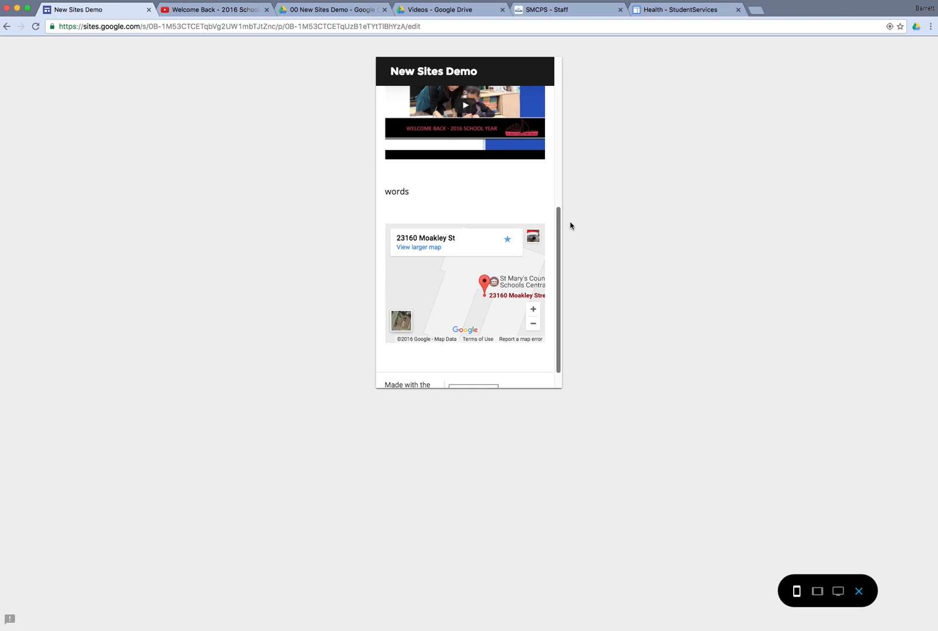
drag(476, 305, 419, 297)
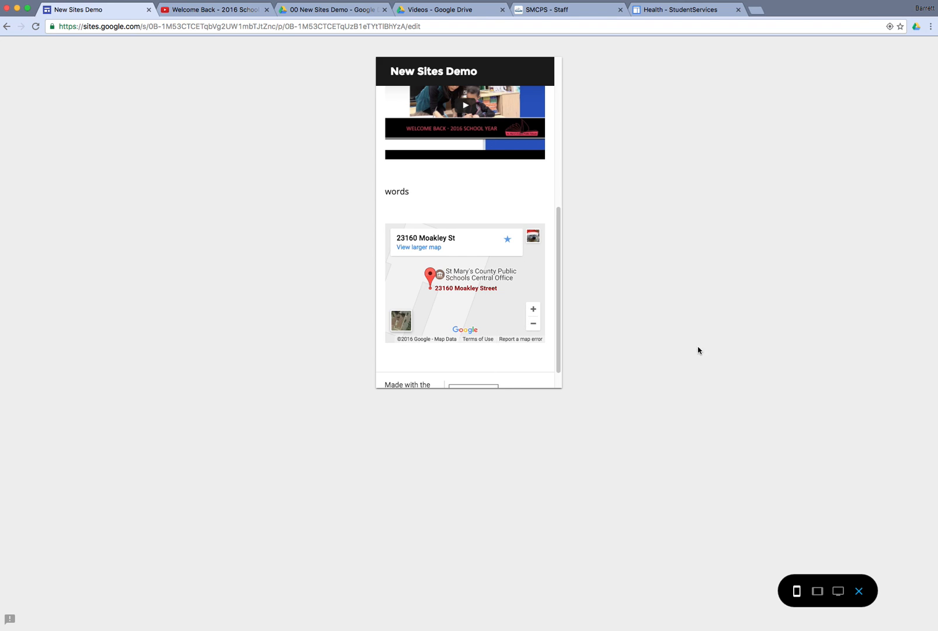
click(858, 592)
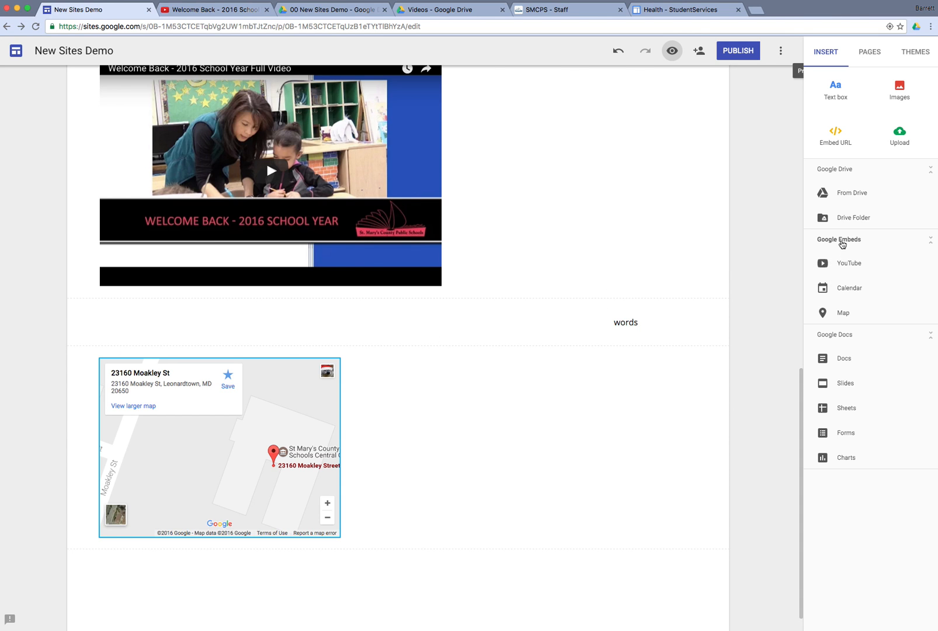
scroll(589, 436, up, 15)
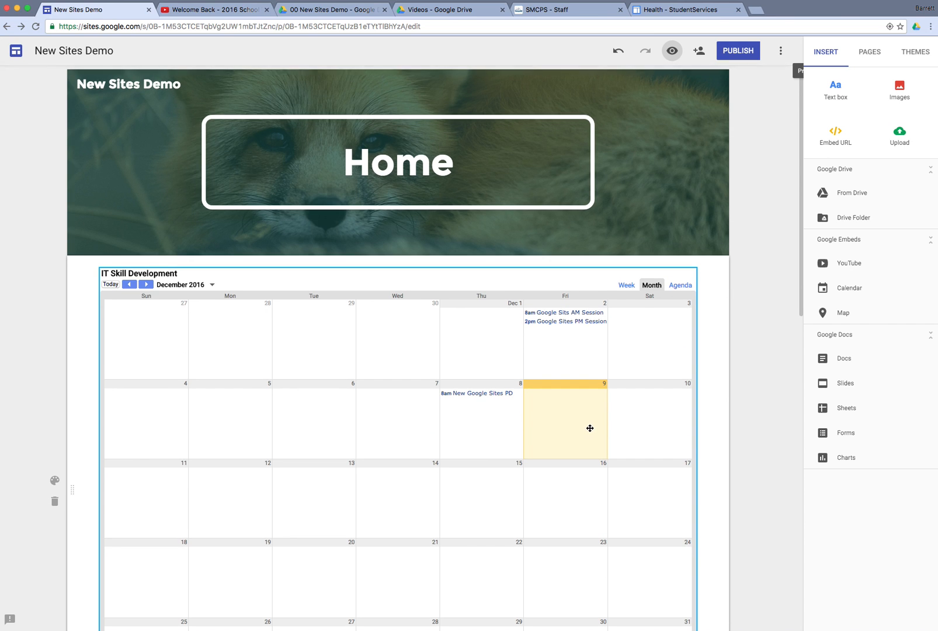
scroll(590, 428, down, 5)
scroll(594, 427, down, 5)
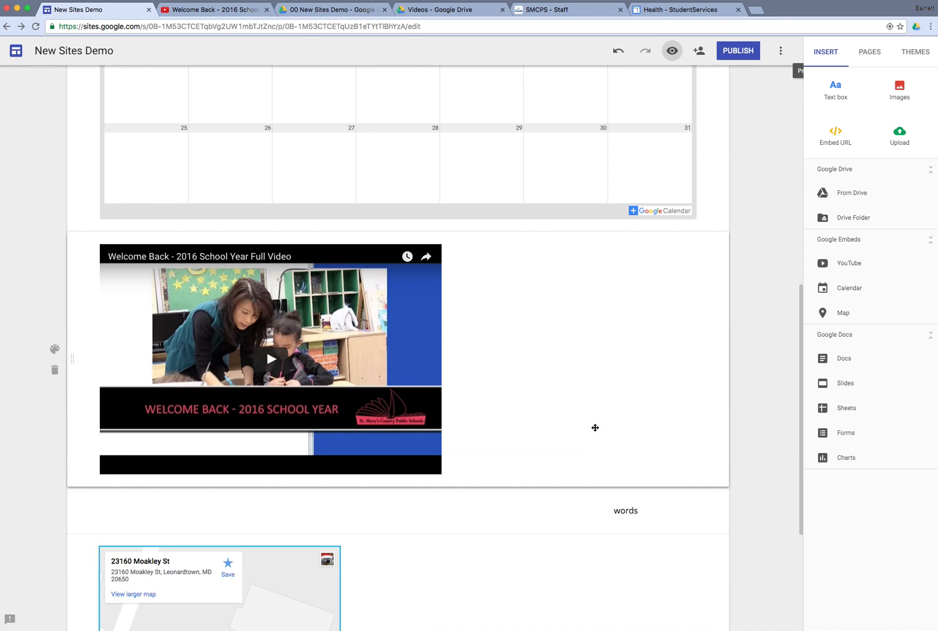
scroll(596, 428, up, 2)
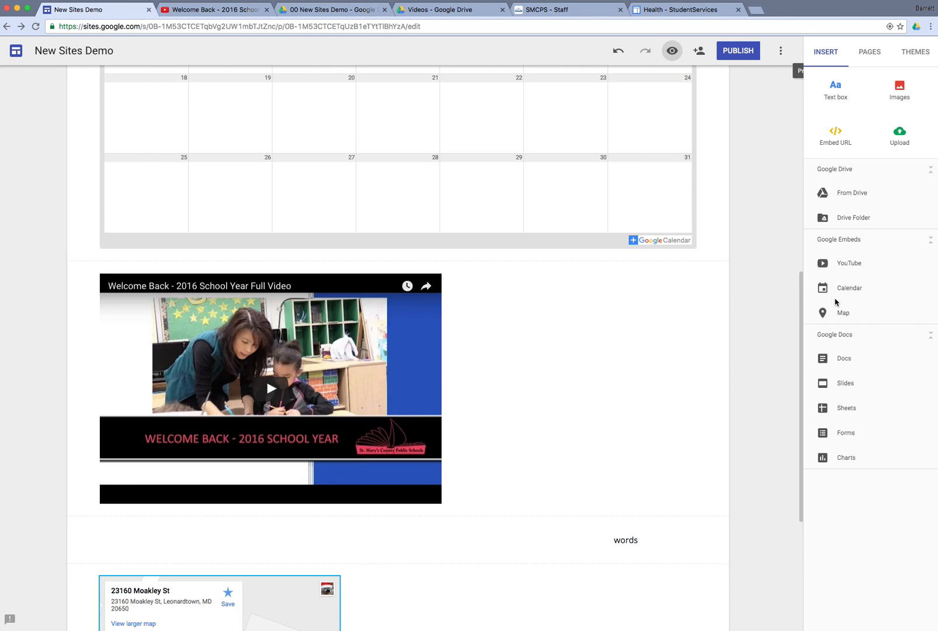
scroll(635, 289, up, 5)
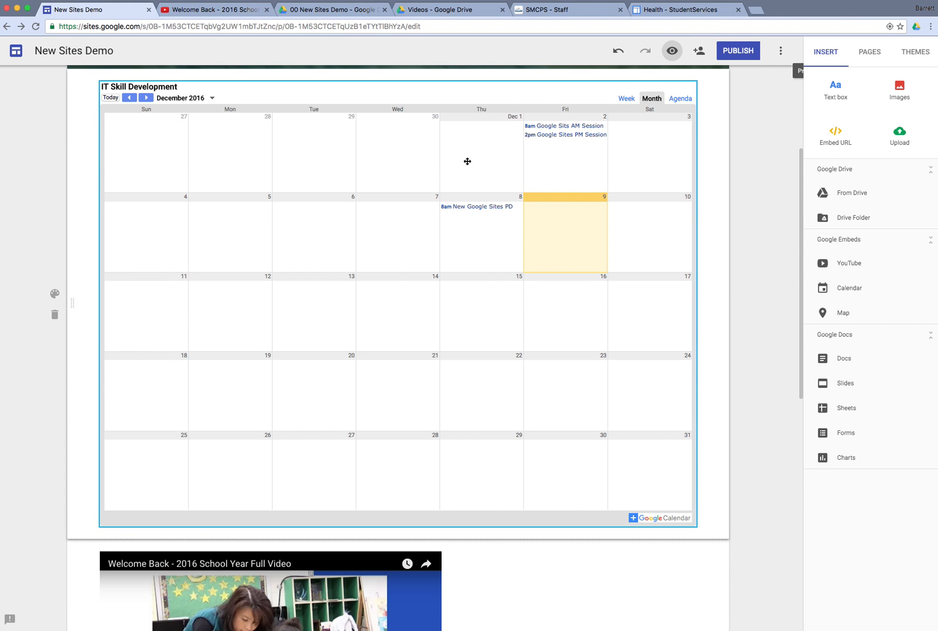